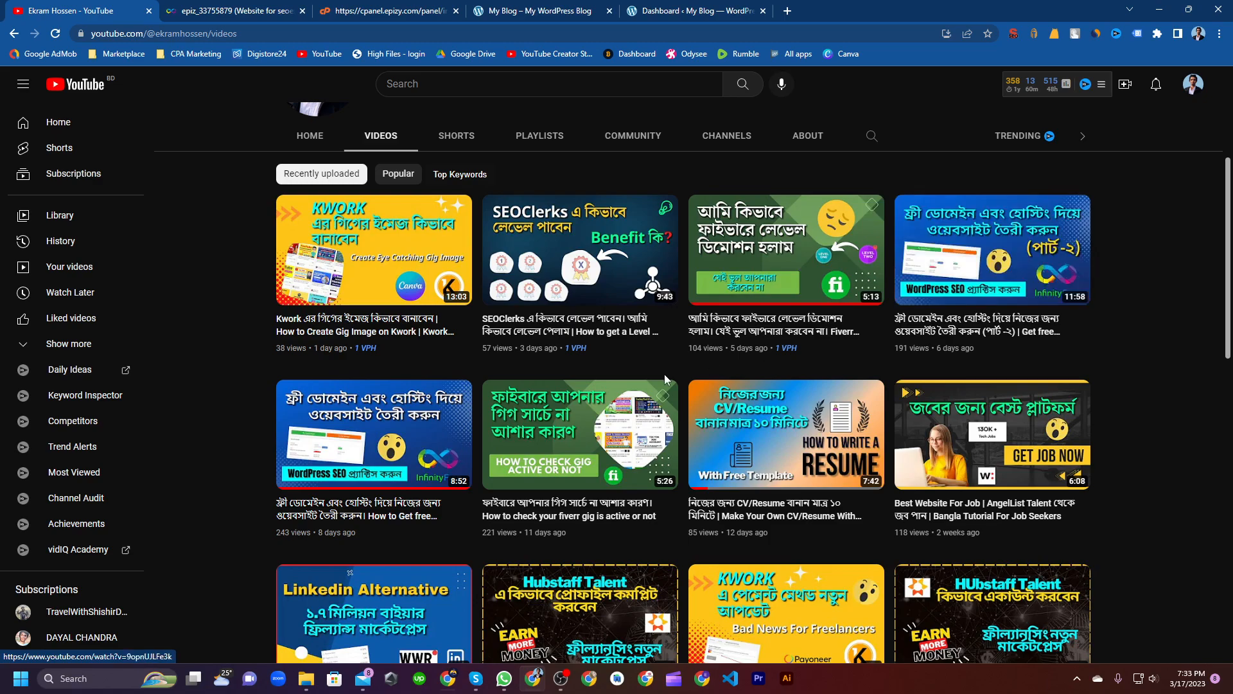
Switch to the site's WordPress dashboard and look over its welcome area, widgets and admin address
left_click(691, 9)
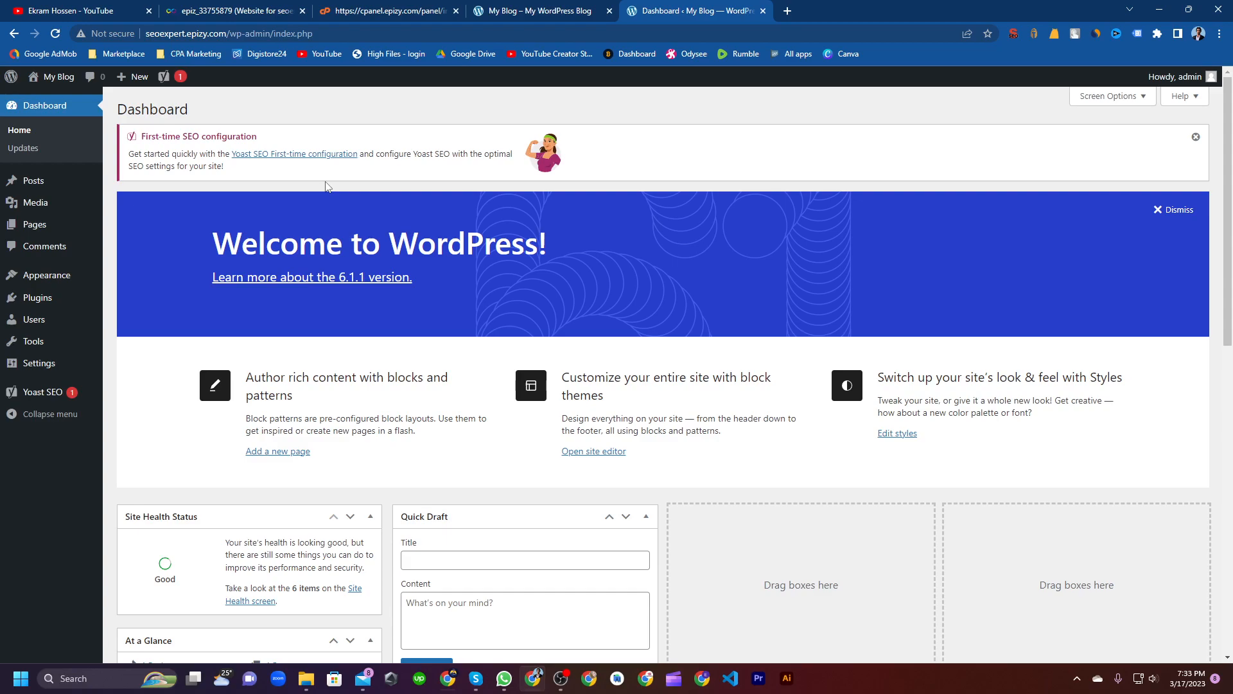
scroll(327, 199, "down", 10)
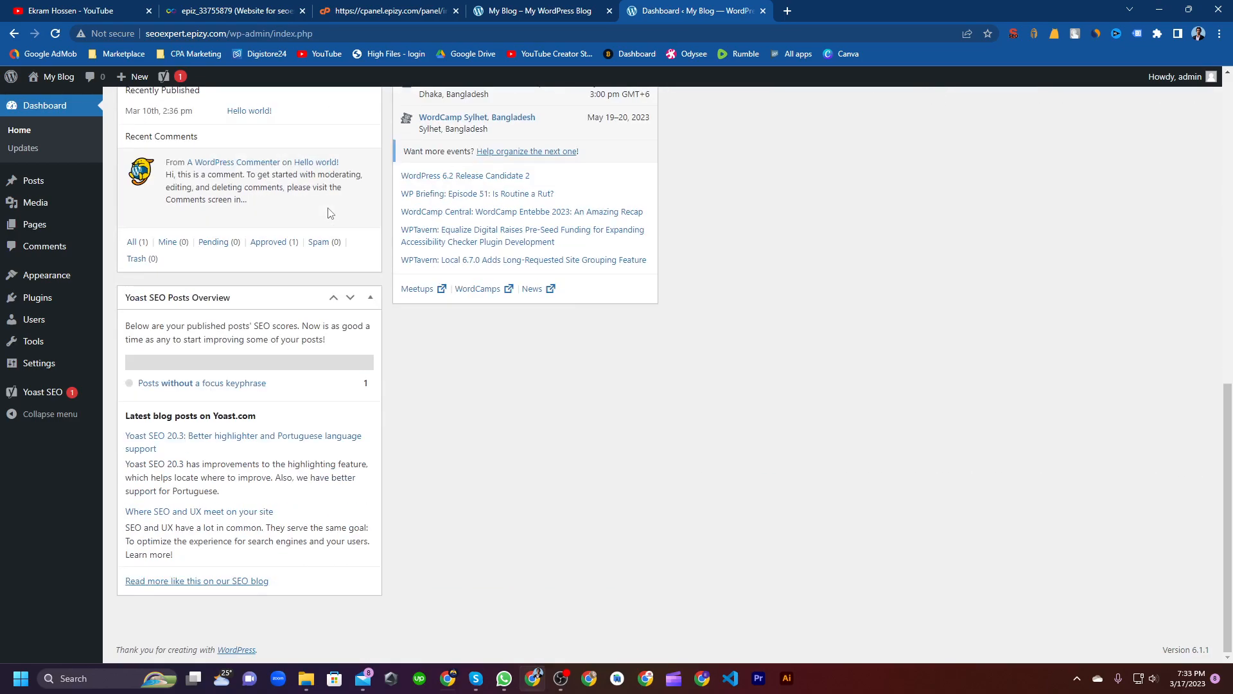
scroll(387, 290, "up", 10)
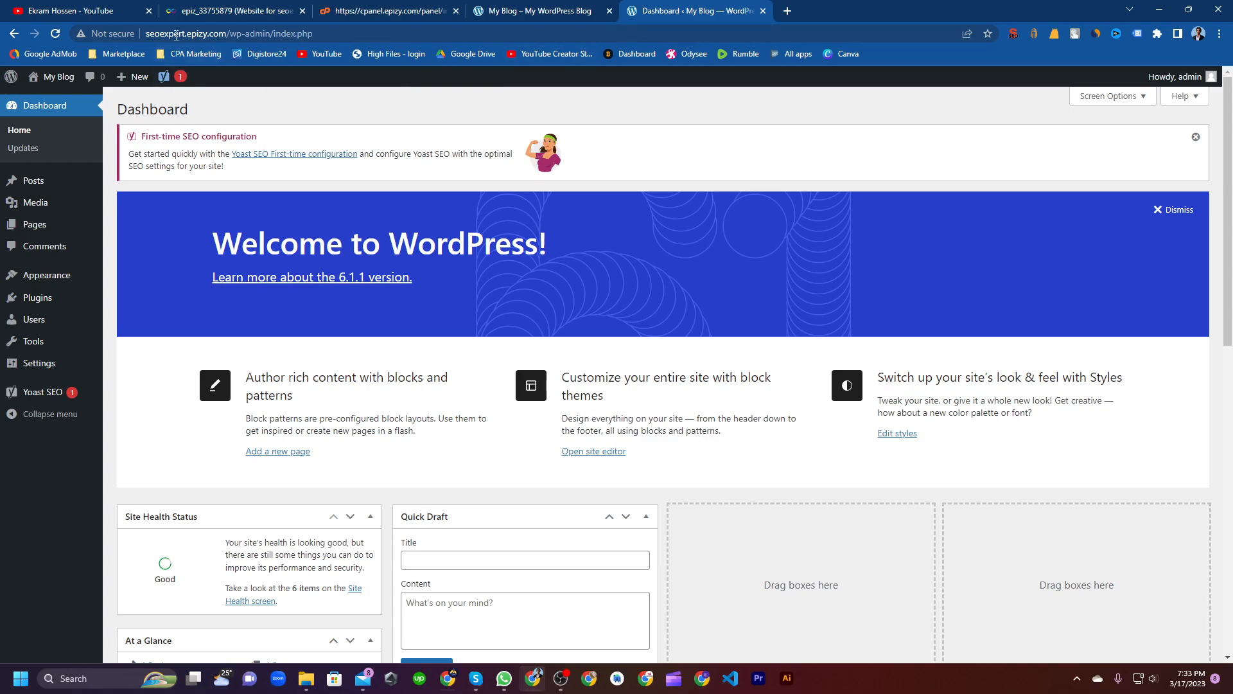
left_click_drag(146, 33, 207, 53)
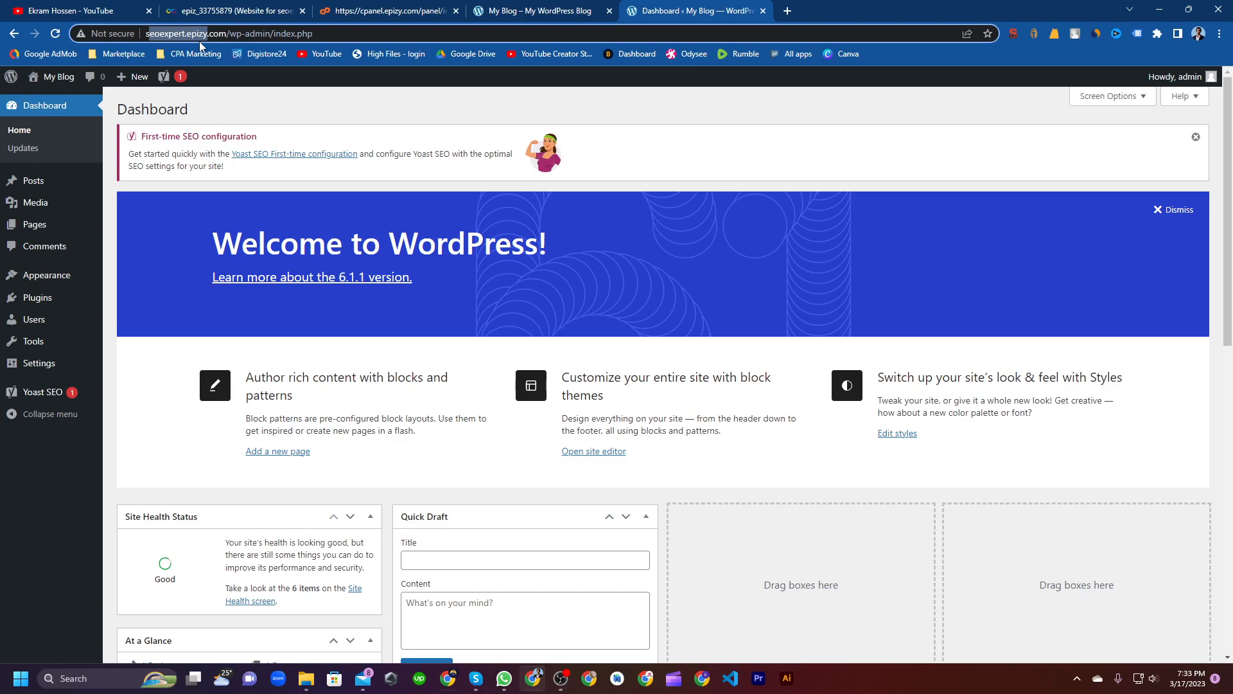
left_click(314, 34)
Examine the public My Blog home page from its header down to the footer
left_click(569, 8)
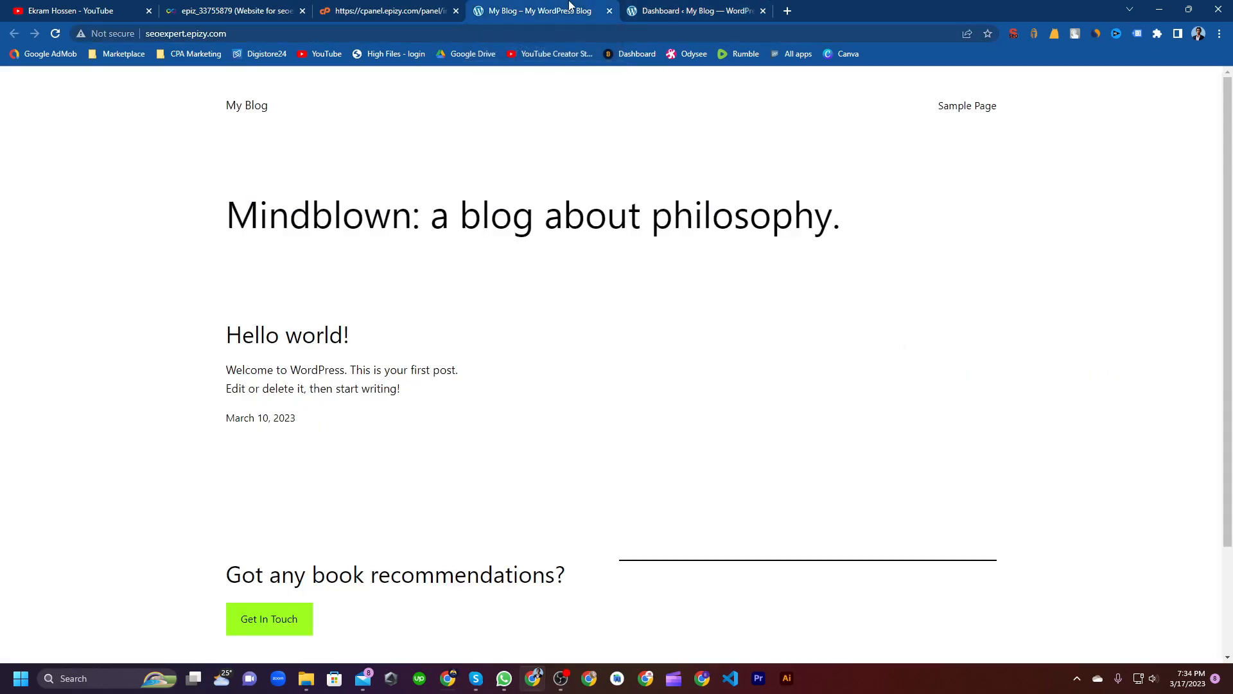
scroll(293, 237, "down", 2)
scroll(294, 235, "up", 2)
scroll(293, 231, "down", 2)
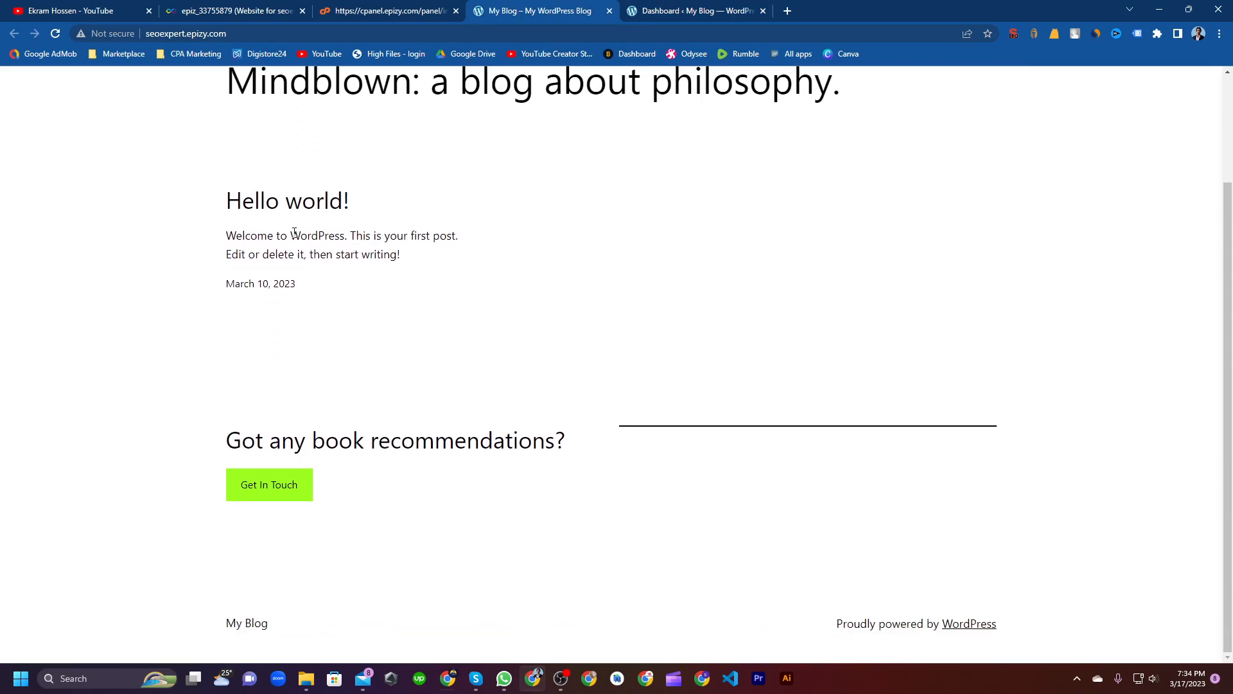
scroll(428, 278, "up", 2)
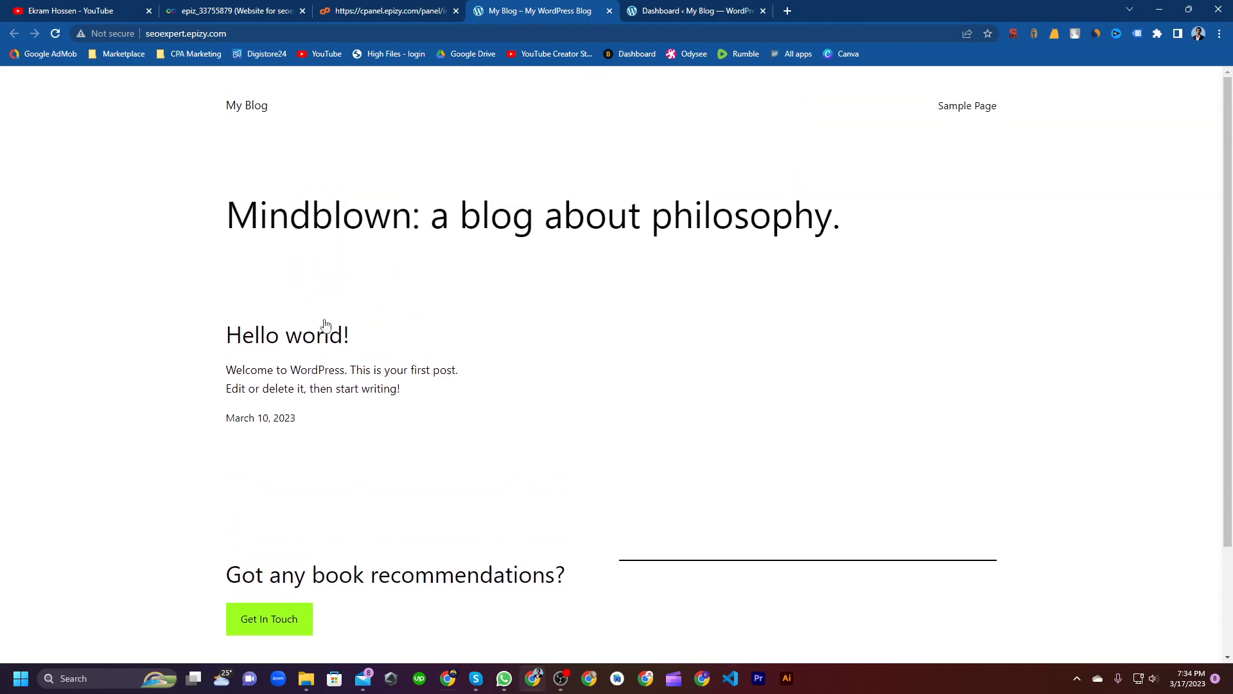
scroll(441, 327, "down", 1)
scroll(400, 335, "up", 1)
Check the Pages entry in the admin area, then view the live blog's home page again
left_click(726, 9)
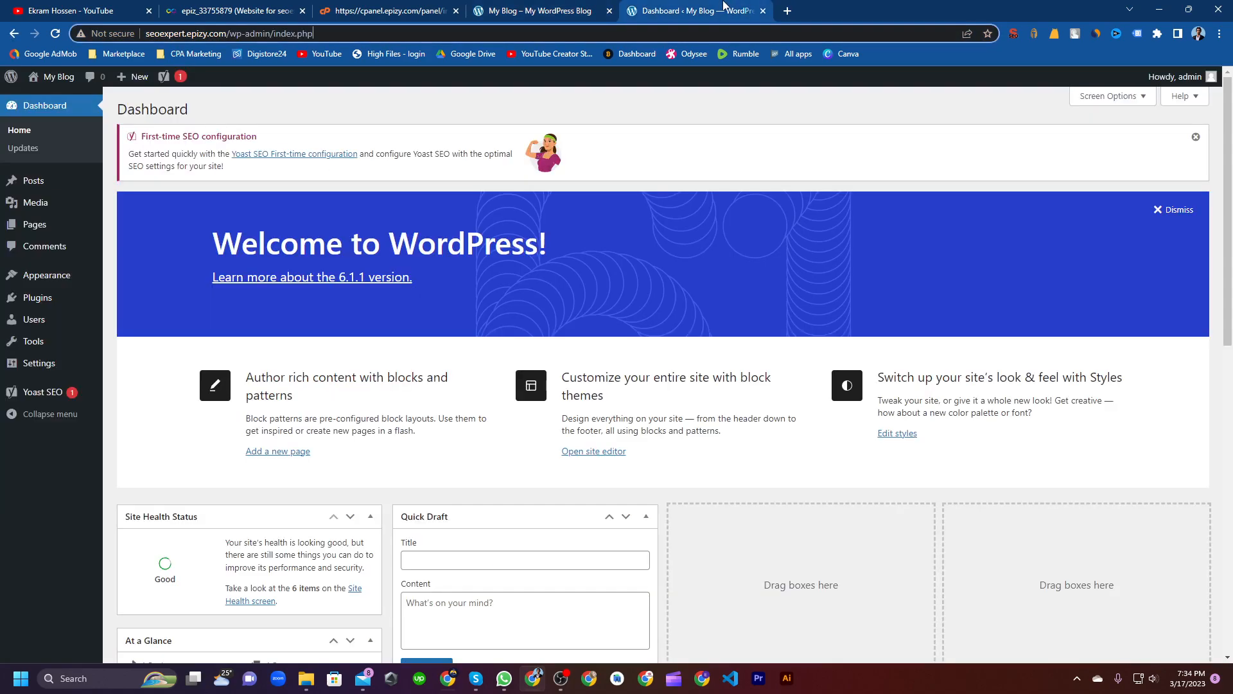
mouse_move(90, 226)
left_click(531, 6)
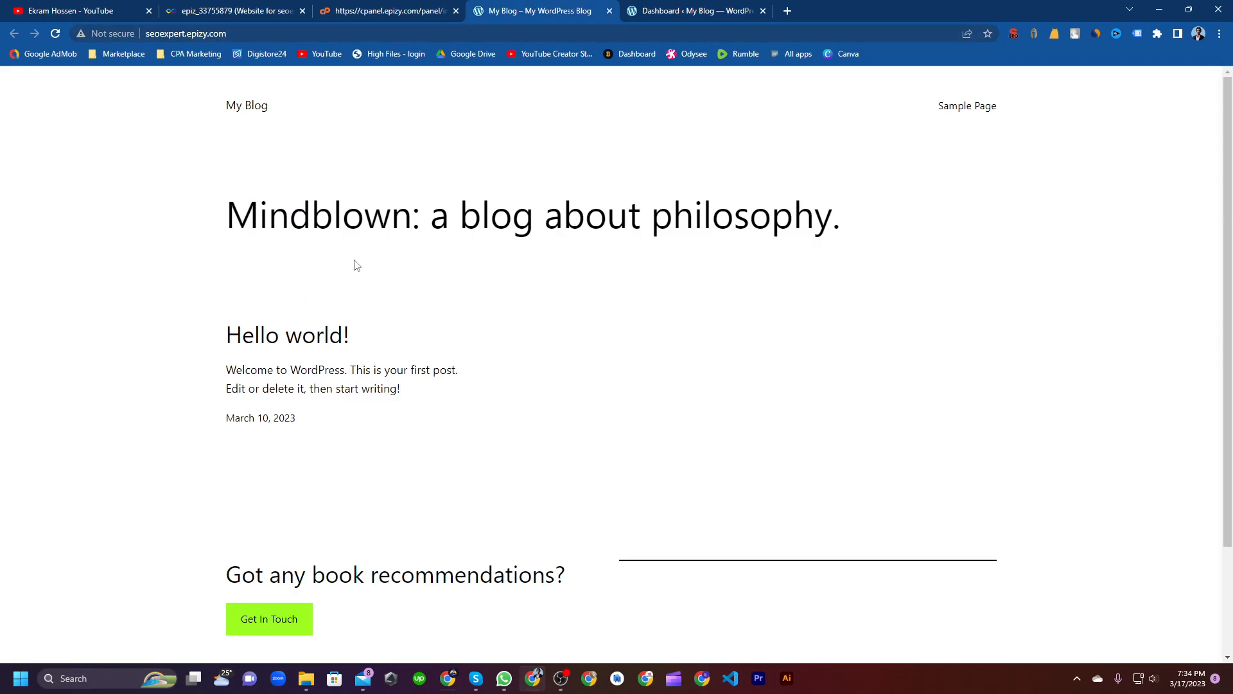
scroll(355, 267, "down", 2)
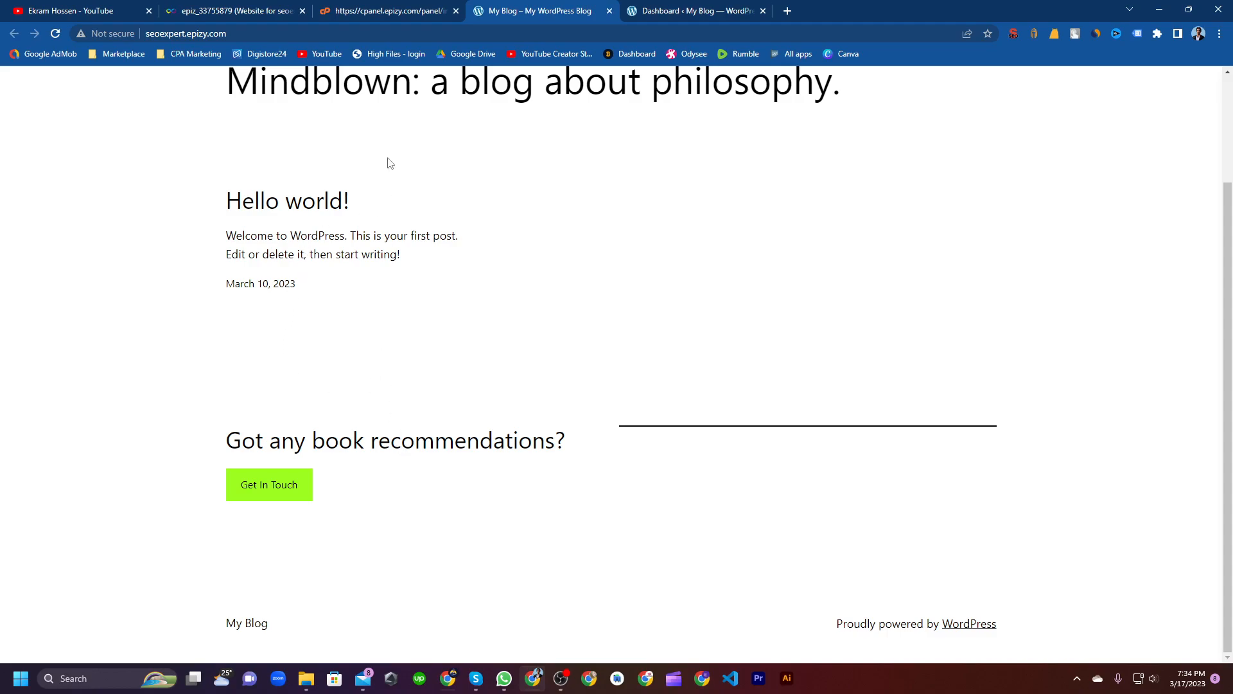
Review the WordPress dashboard from the welcome banner down to the Yoast SEO Posts Overview
left_click(696, 7)
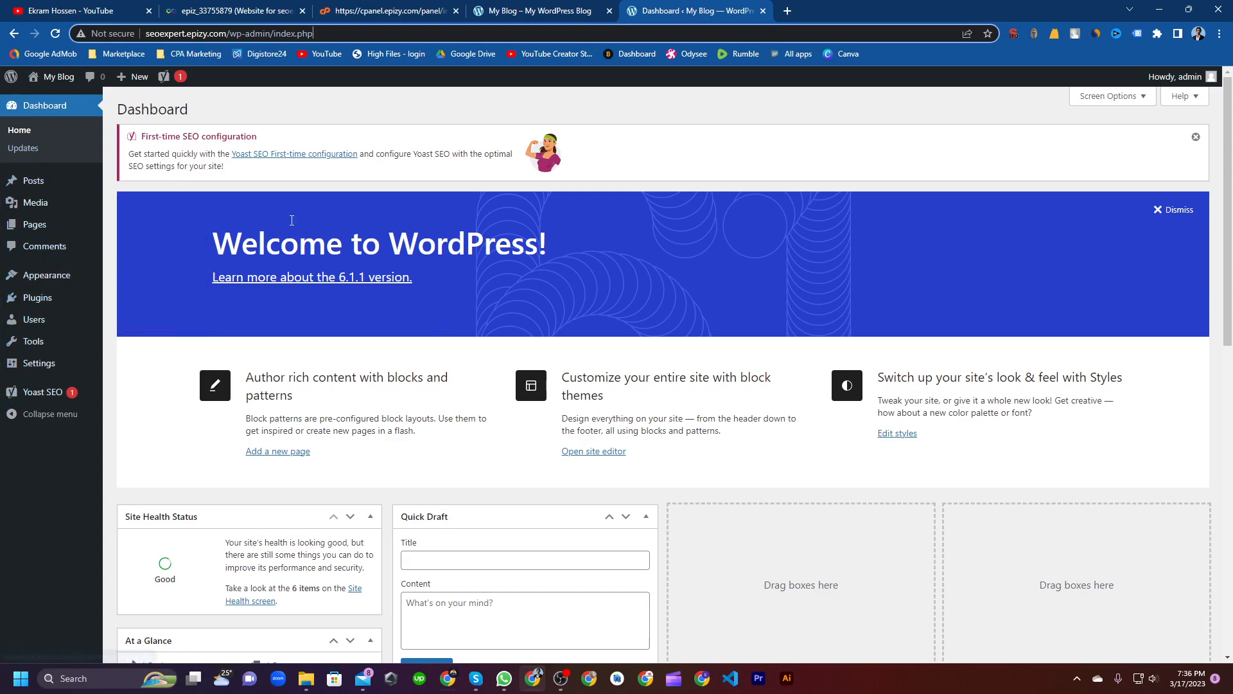
scroll(368, 221, "down", 5)
scroll(368, 220, "down", 6)
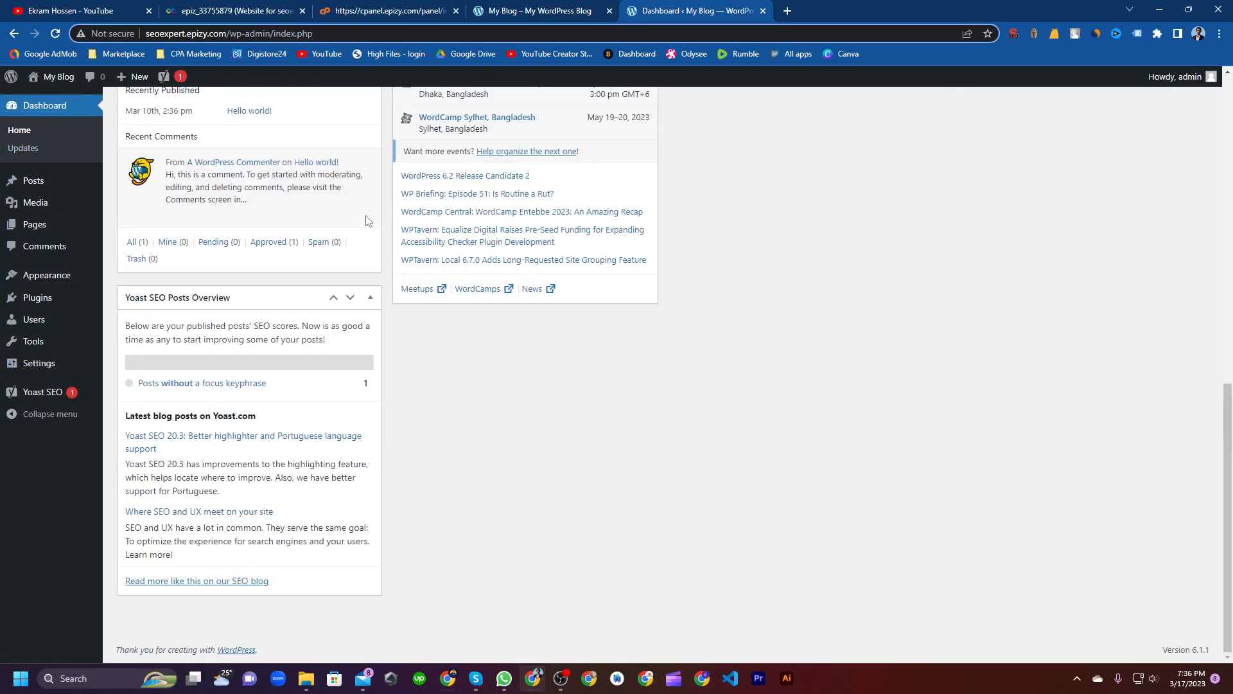
scroll(383, 234, "up", 6)
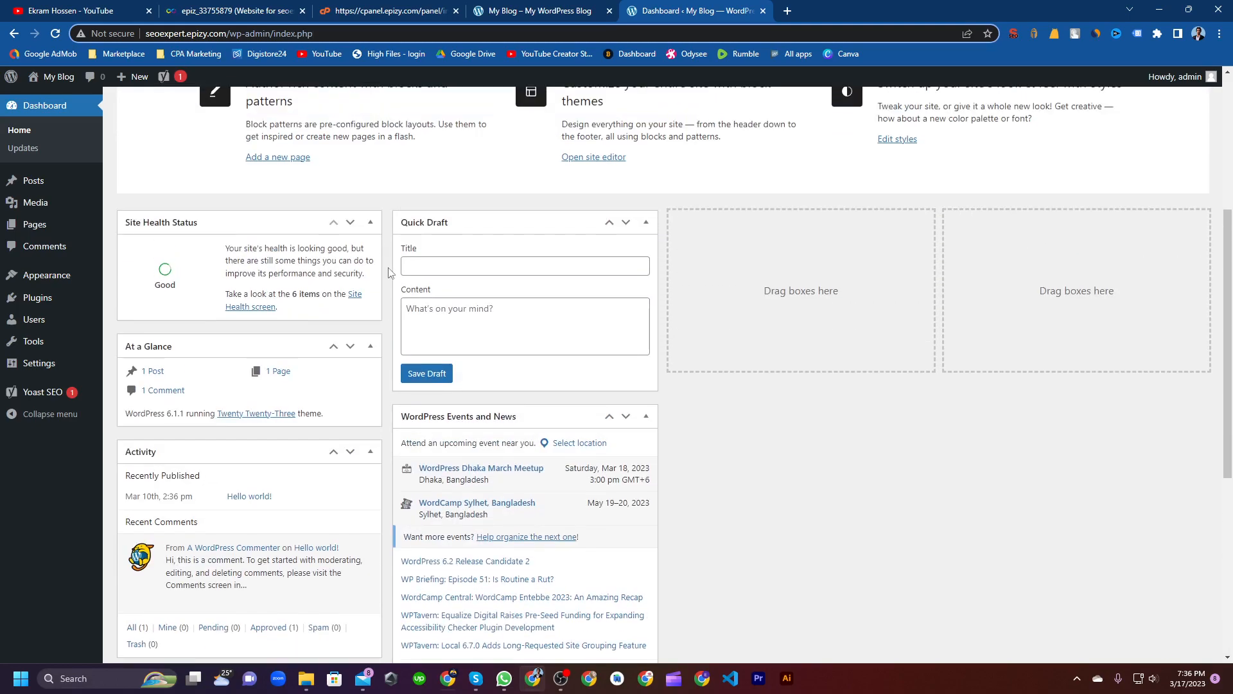
scroll(390, 273, "up", 4)
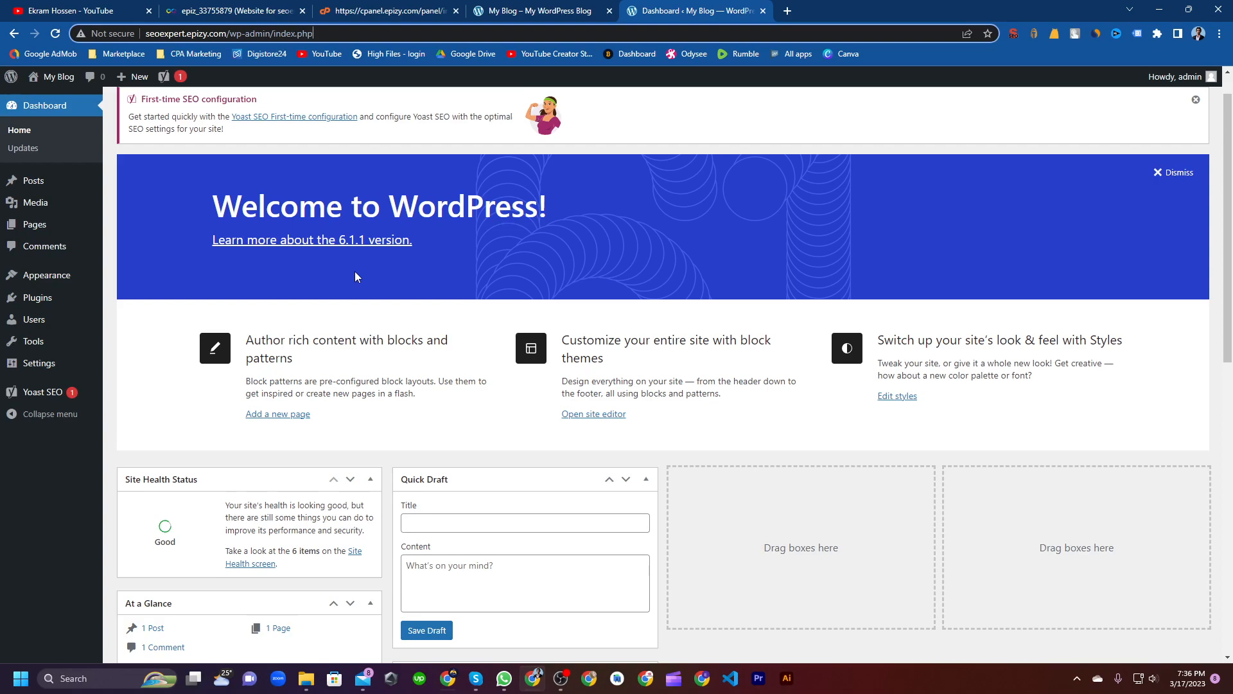
Compare the live blog's home page with the WordPress admin dashboard
left_click(522, 9)
scroll(387, 229, "up", 1)
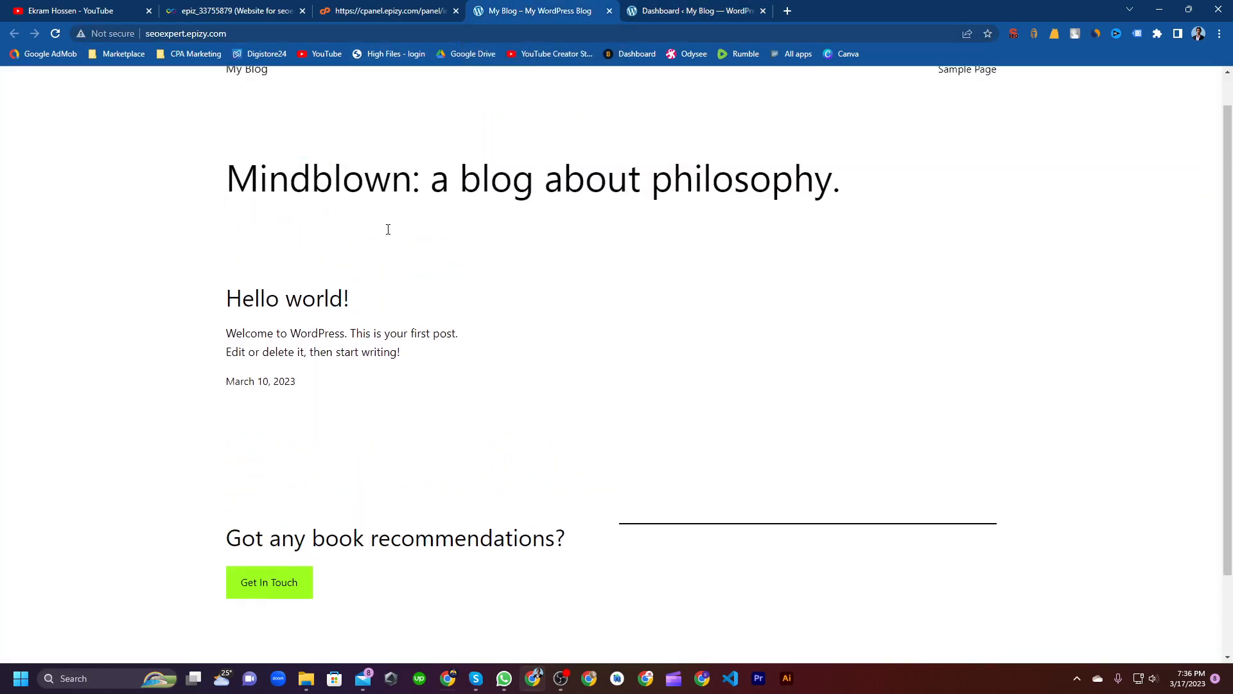
left_click(712, 13)
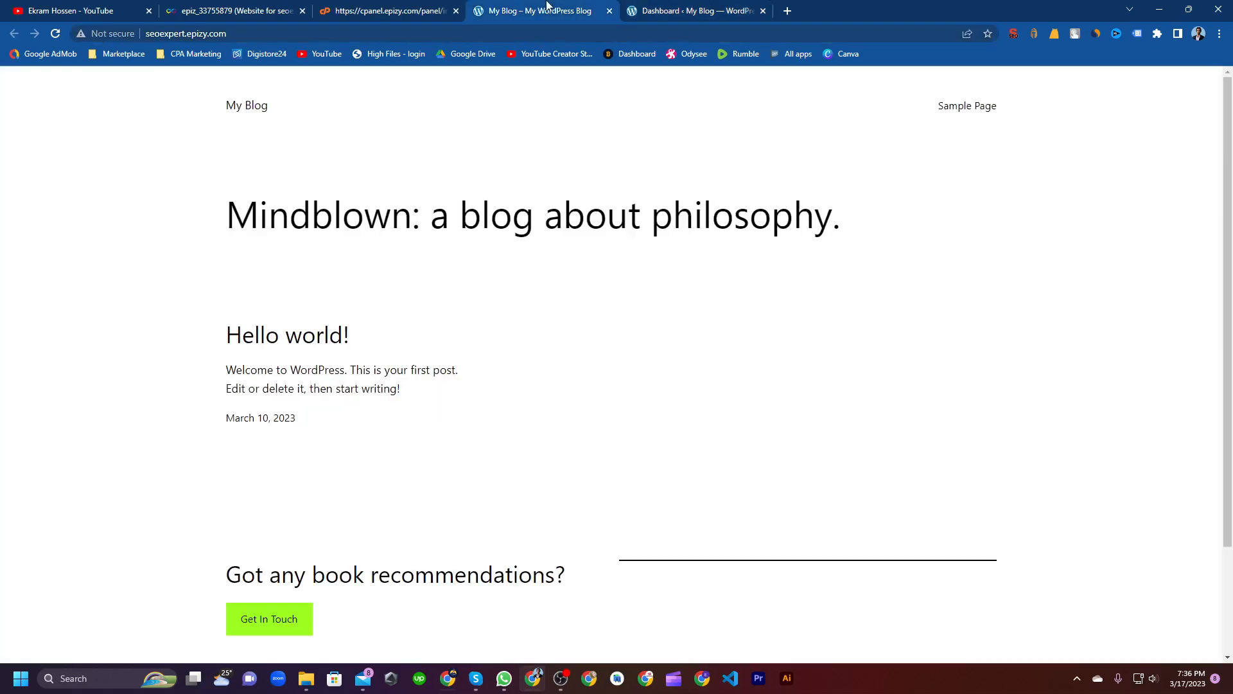
left_click(543, 11)
scroll(269, 268, "down", 2)
scroll(268, 269, "up", 2)
left_click(716, 7)
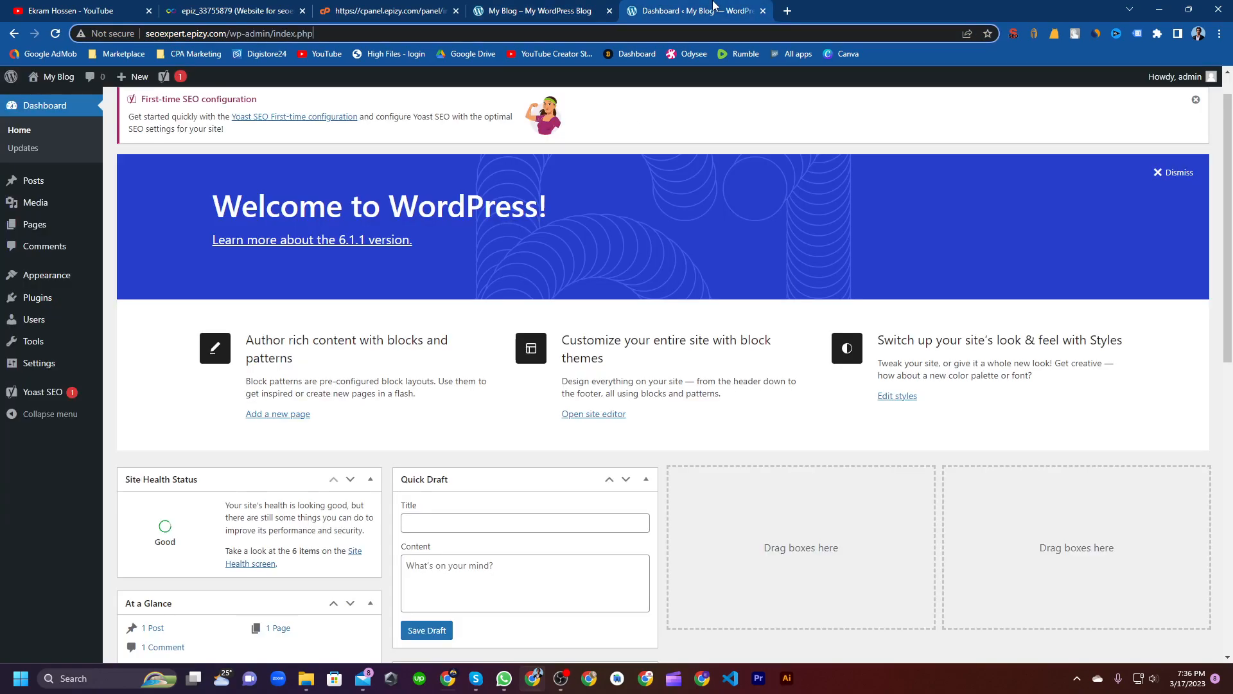
left_click(501, 8)
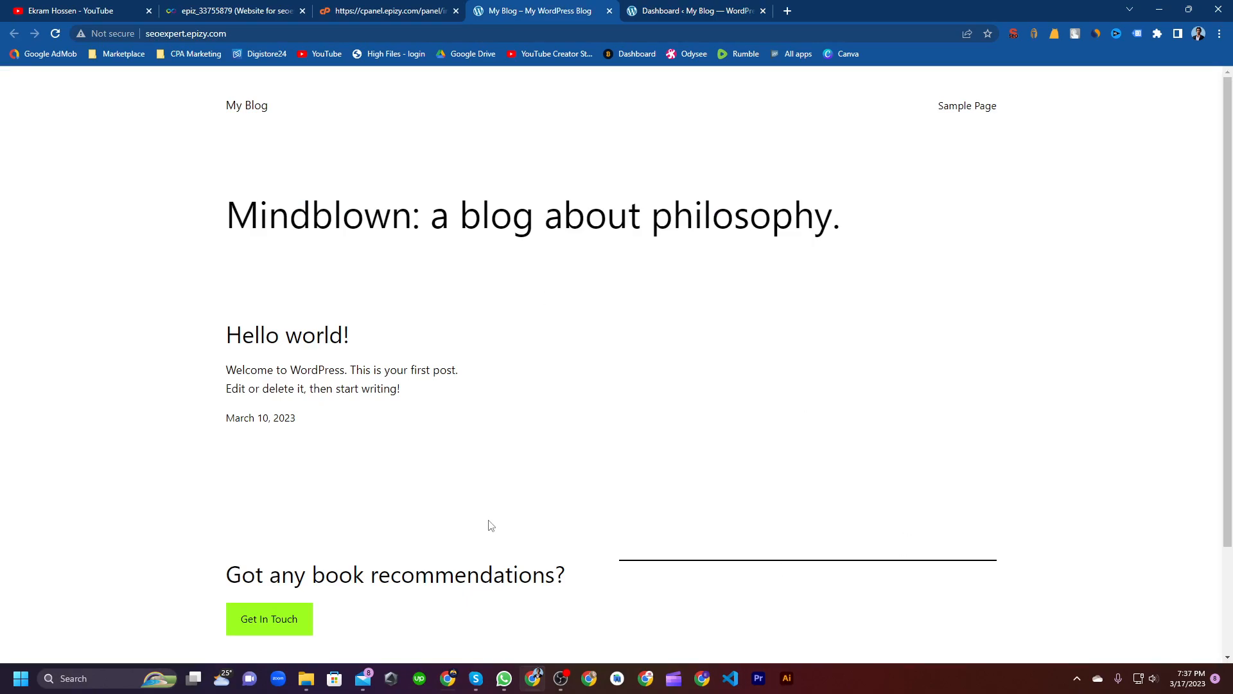
Examine the dashboard's admin sections and its Site Health, At a Glance, Activity, Events and Yoast SEO widgets
left_click(705, 8)
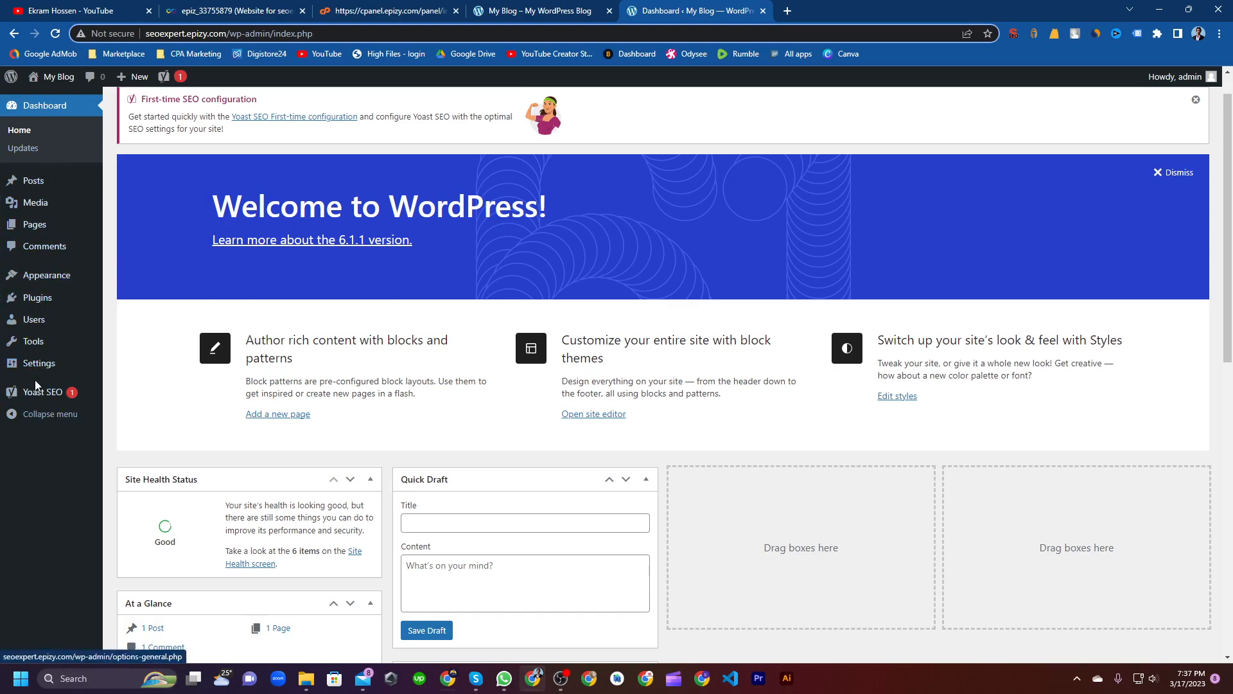
mouse_move(41, 362)
mouse_move(42, 326)
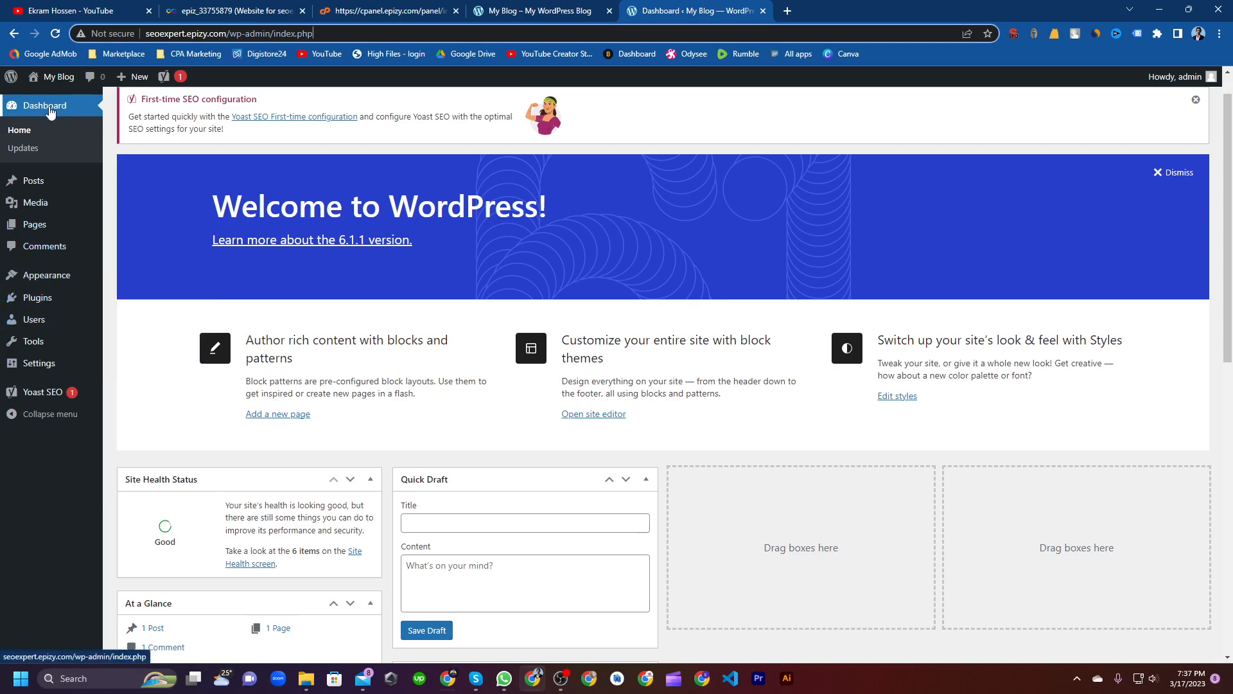
scroll(242, 336, "down", 5)
scroll(234, 331, "up", 4)
scroll(231, 329, "down", 4)
scroll(231, 329, "down", 1)
scroll(232, 330, "up", 2)
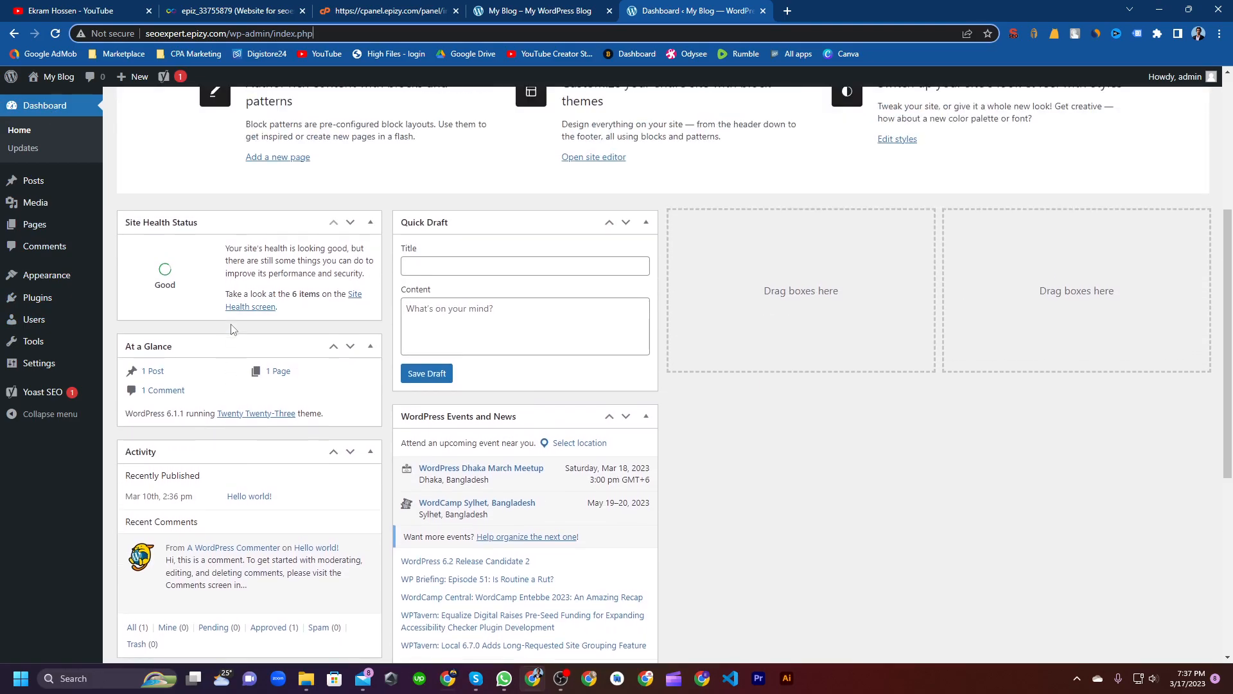
scroll(366, 408, "down", 7)
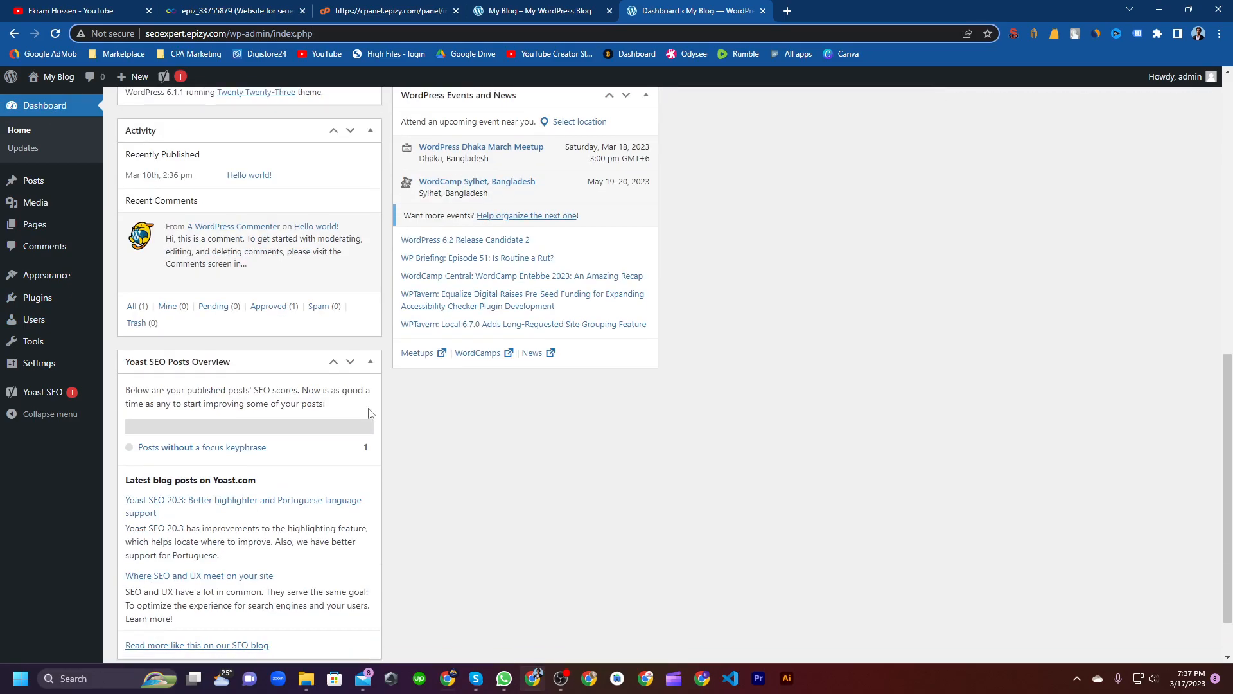
scroll(371, 413, "up", 12)
scroll(257, 411, "down", 2)
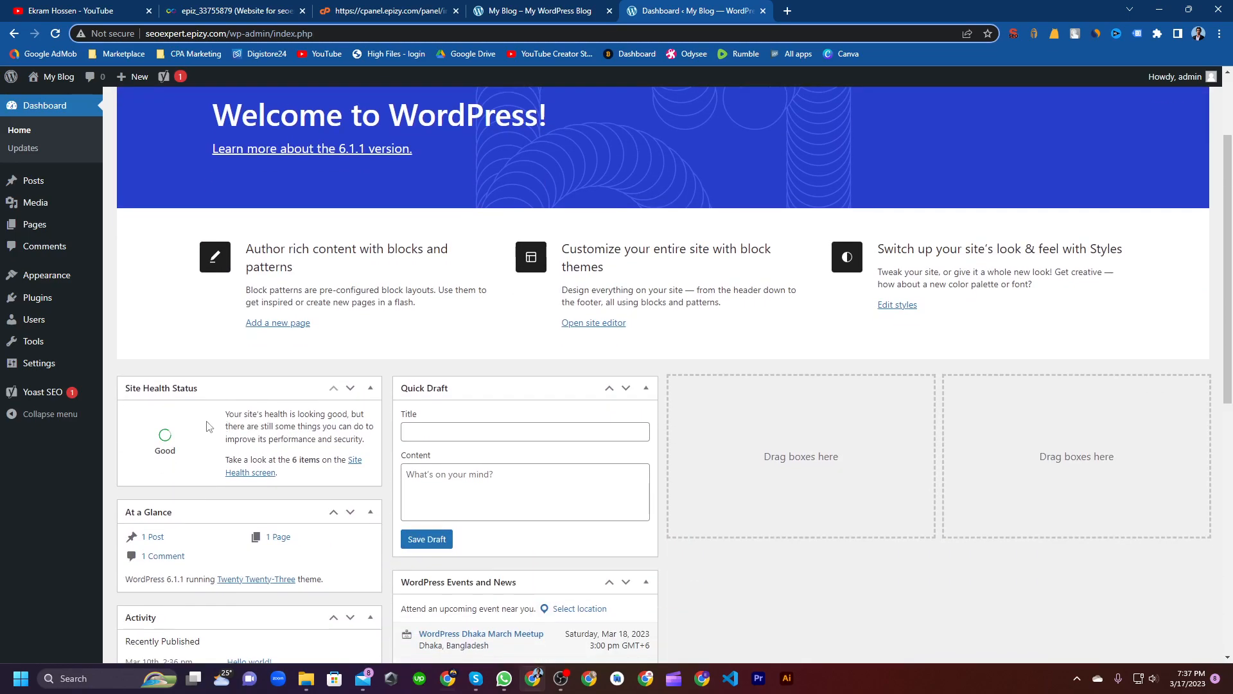
scroll(150, 412, "down", 1)
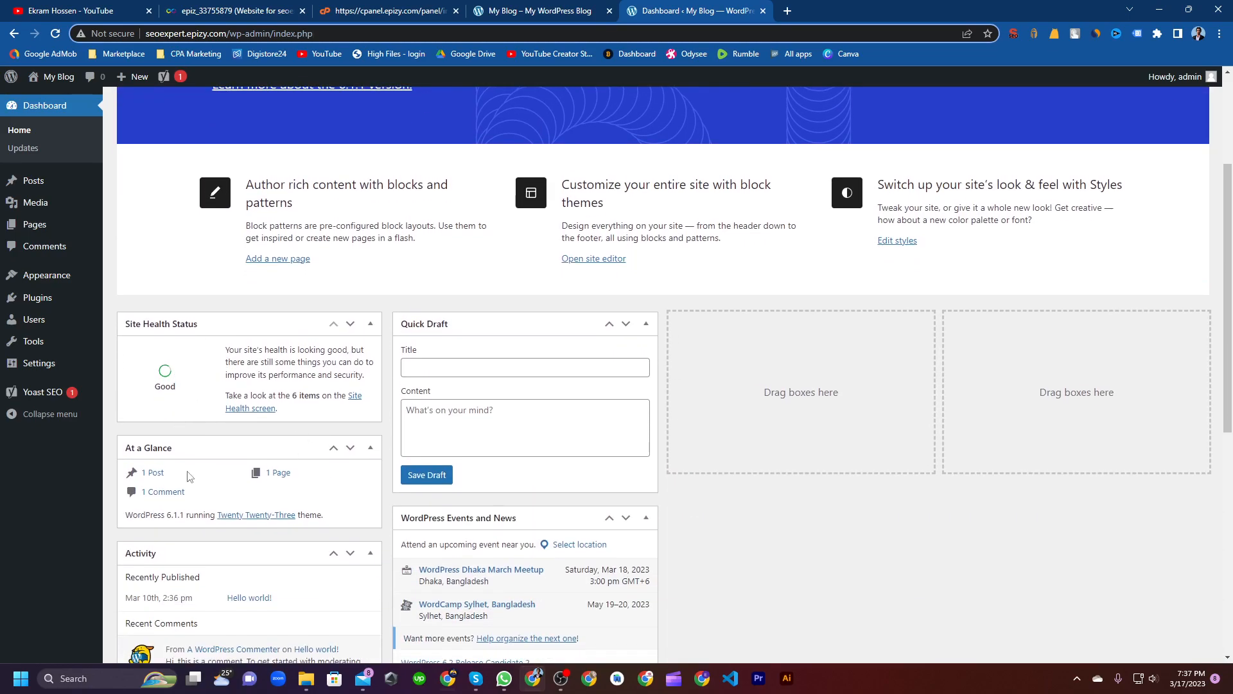
scroll(154, 468, "down", 3)
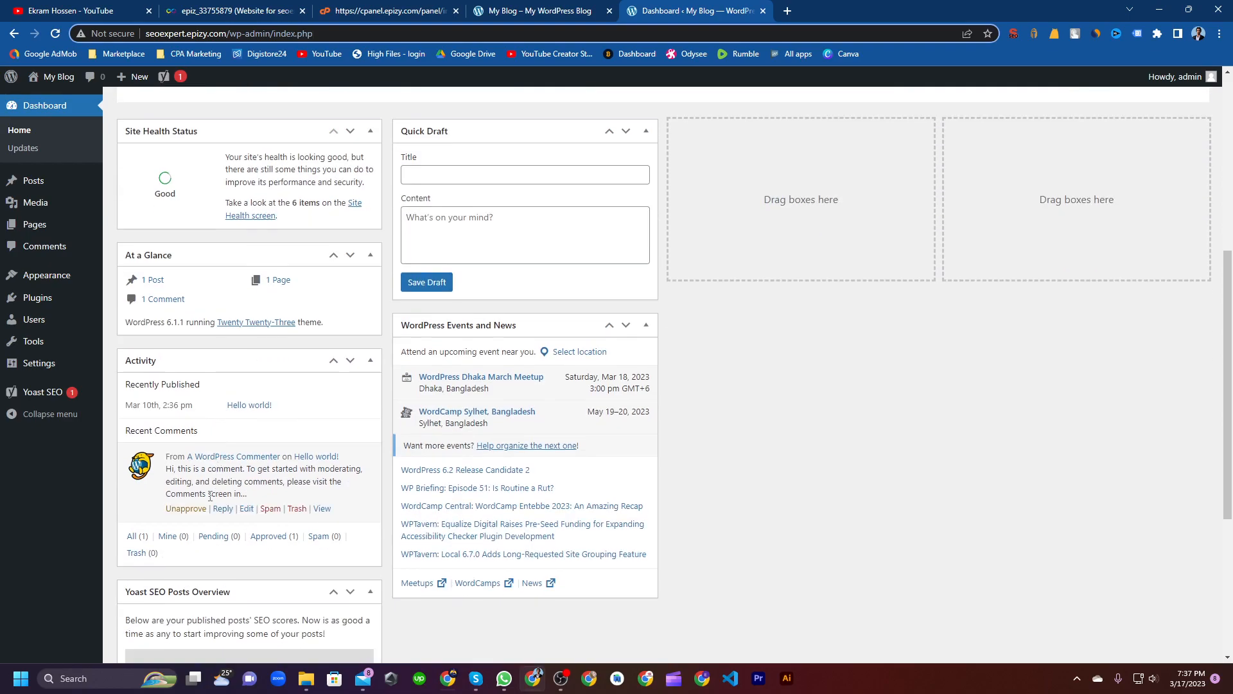
scroll(174, 350, "down", 4)
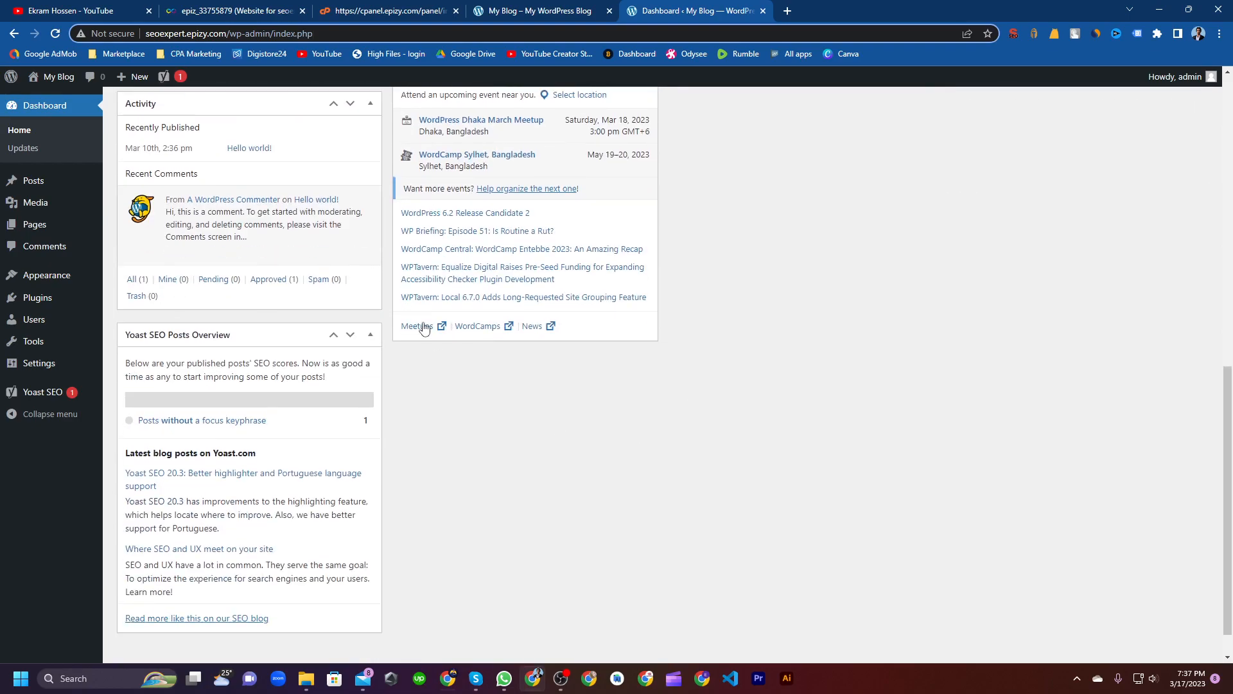
mouse_move(29, 188)
Revisit the live home page briefly, then open the Media Library in the WordPress admin area
left_click(542, 10)
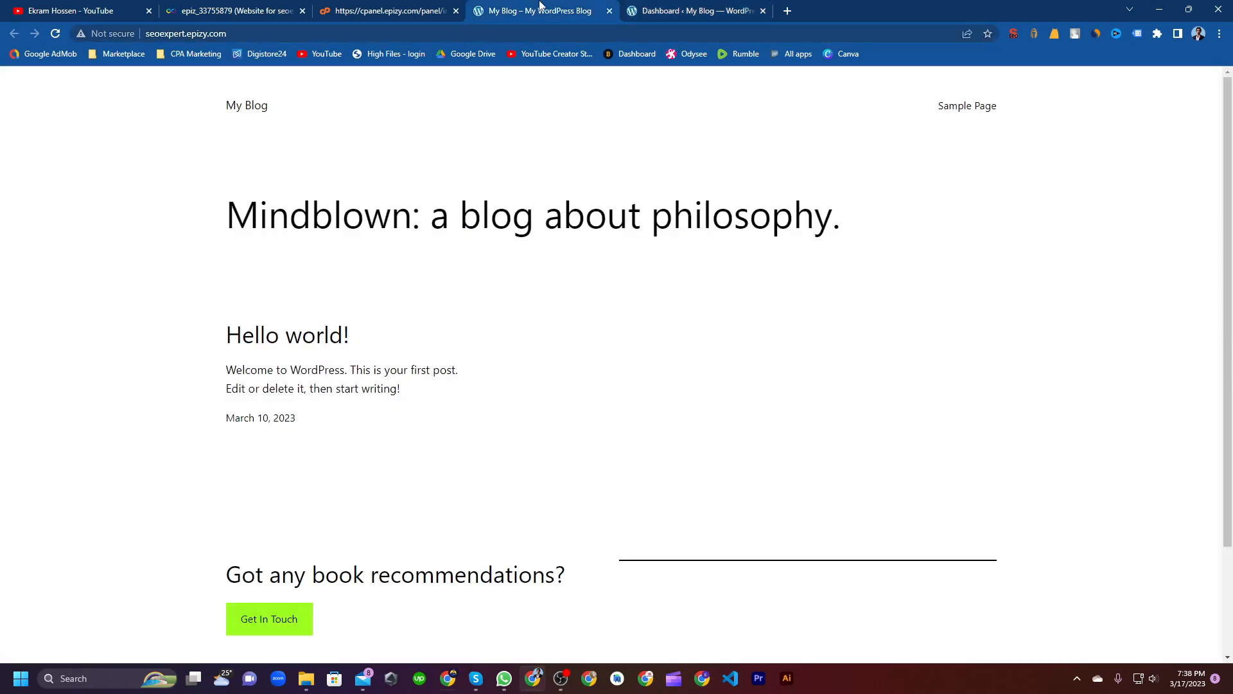
left_click(674, 5)
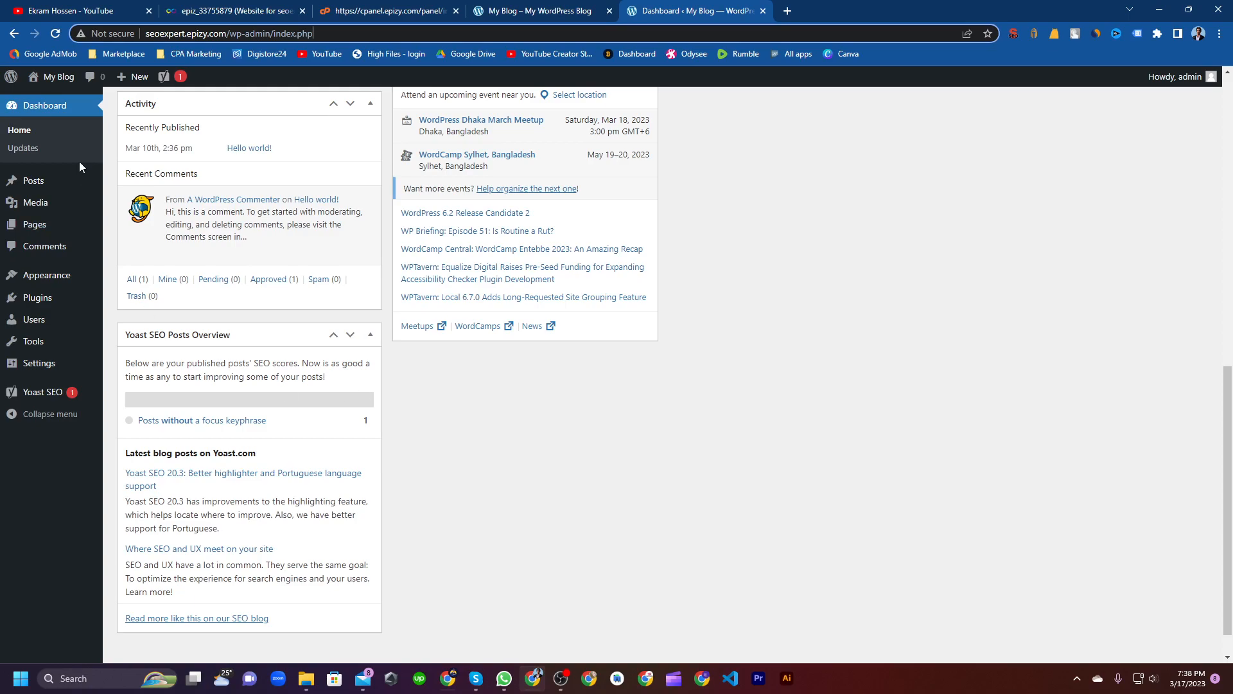
left_click(36, 203)
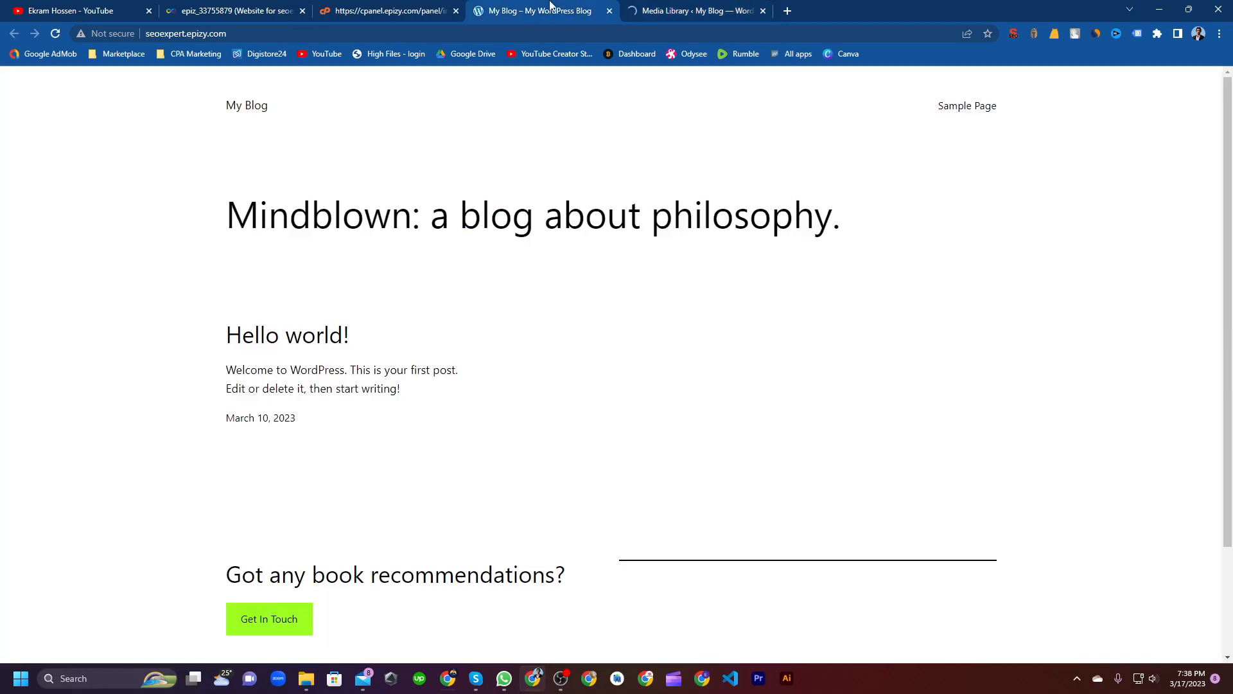
Inspect the "Mindblown: a blog about philosophy." heading and the content below it on the live home page
left_click(539, 11)
left_click_drag(251, 207, 842, 216)
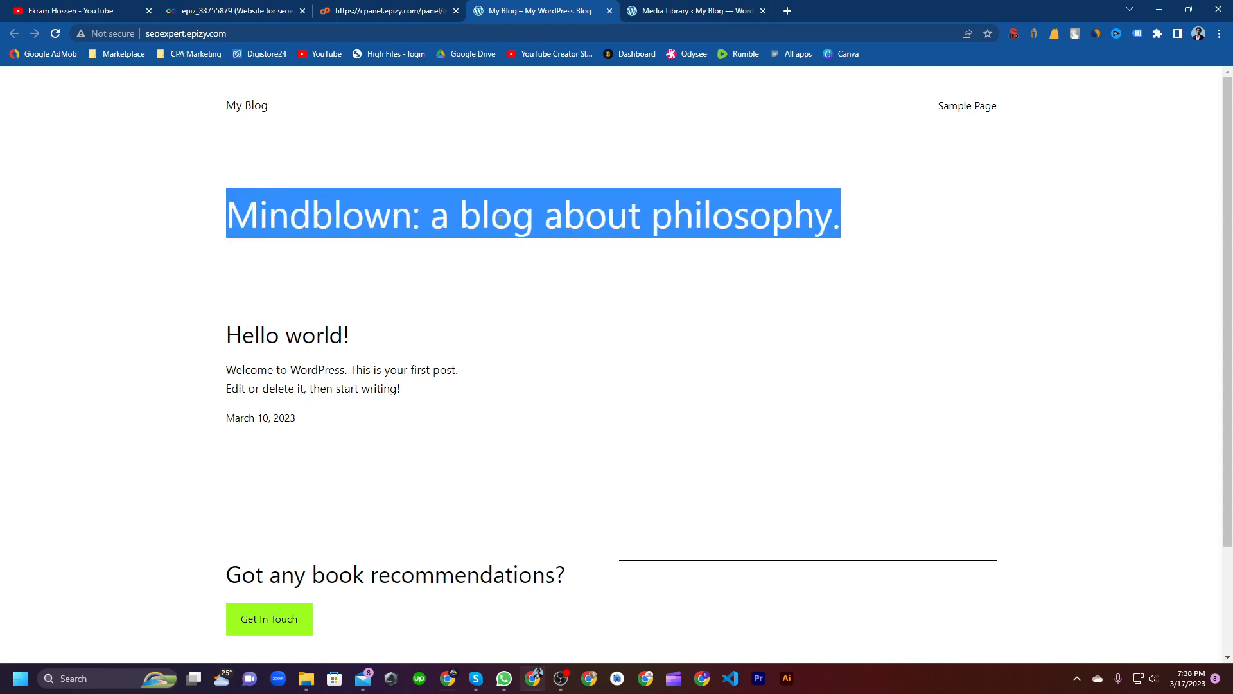
scroll(285, 289, "down", 1)
scroll(284, 288, "down", 1)
scroll(284, 288, "up", 2)
Check the Media Library for uploaded items
left_click(702, 7)
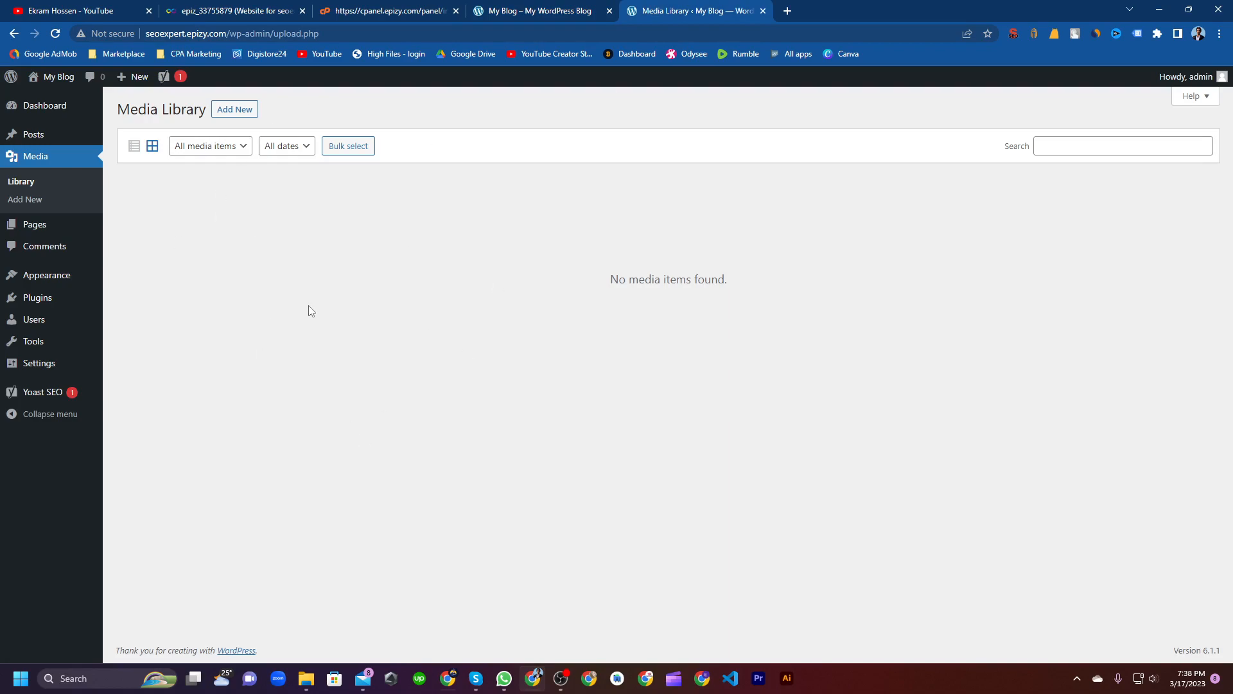
left_click_drag(596, 287, 728, 296)
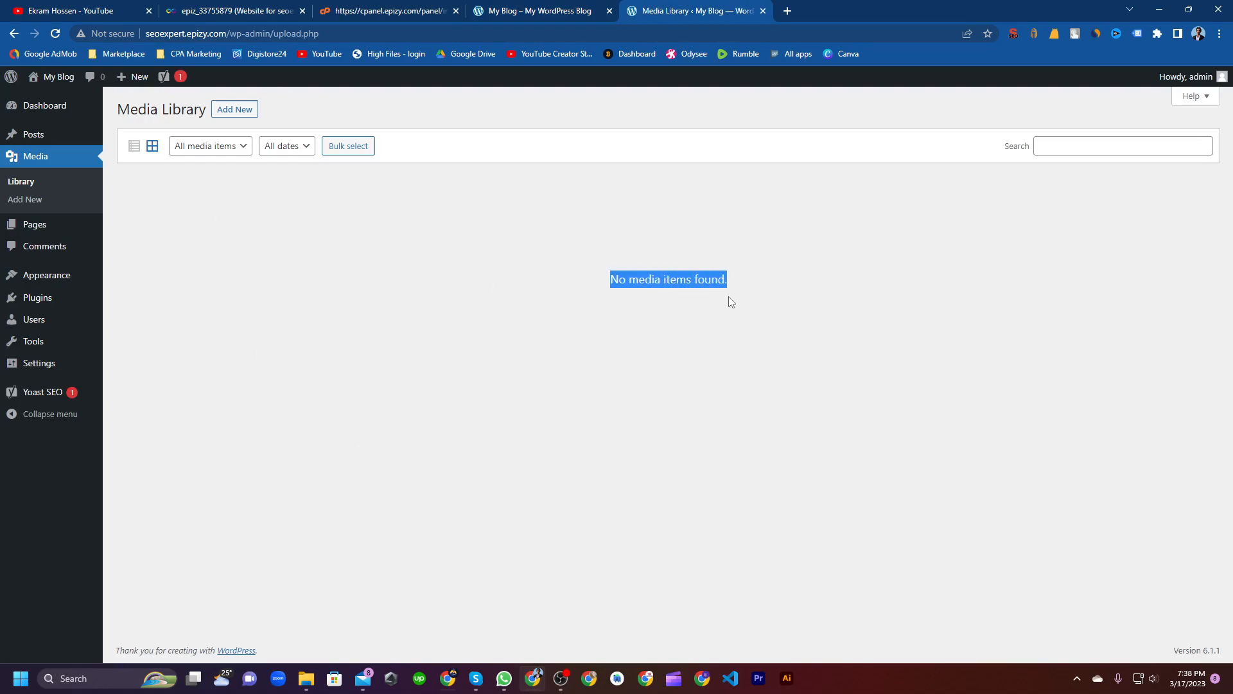
left_click(533, 271)
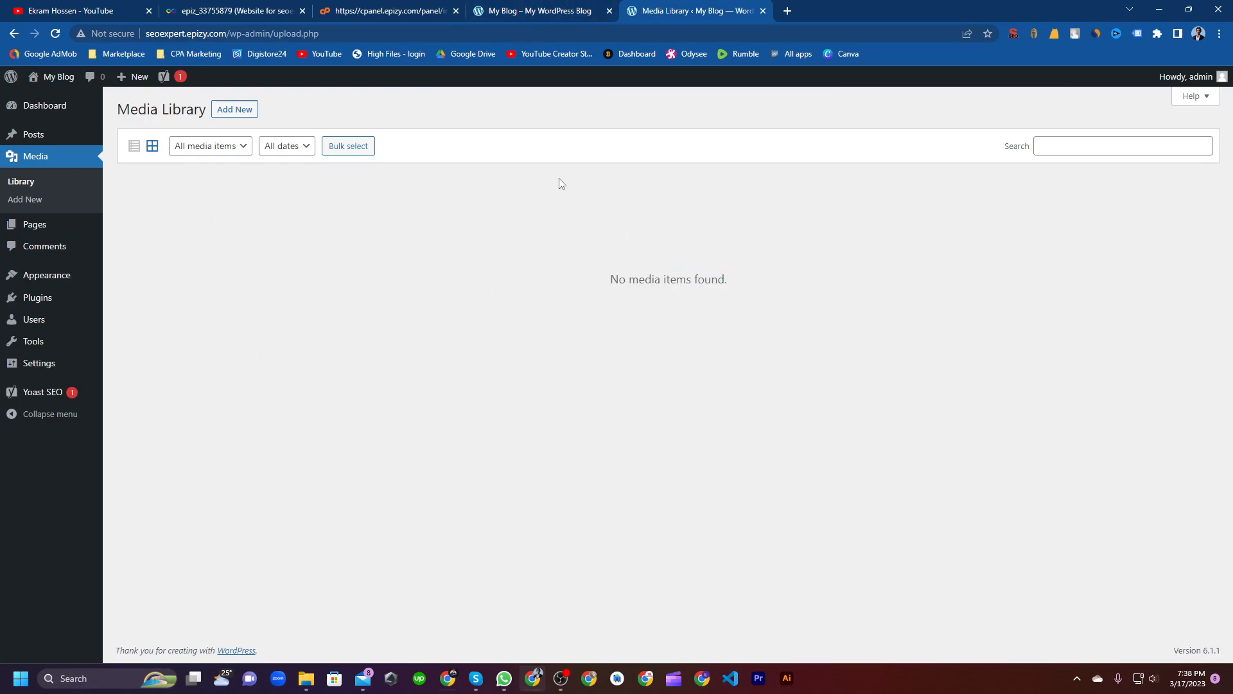
Inspect the web address and content of the live home page, comparing them with the Media Library
left_click(556, 9)
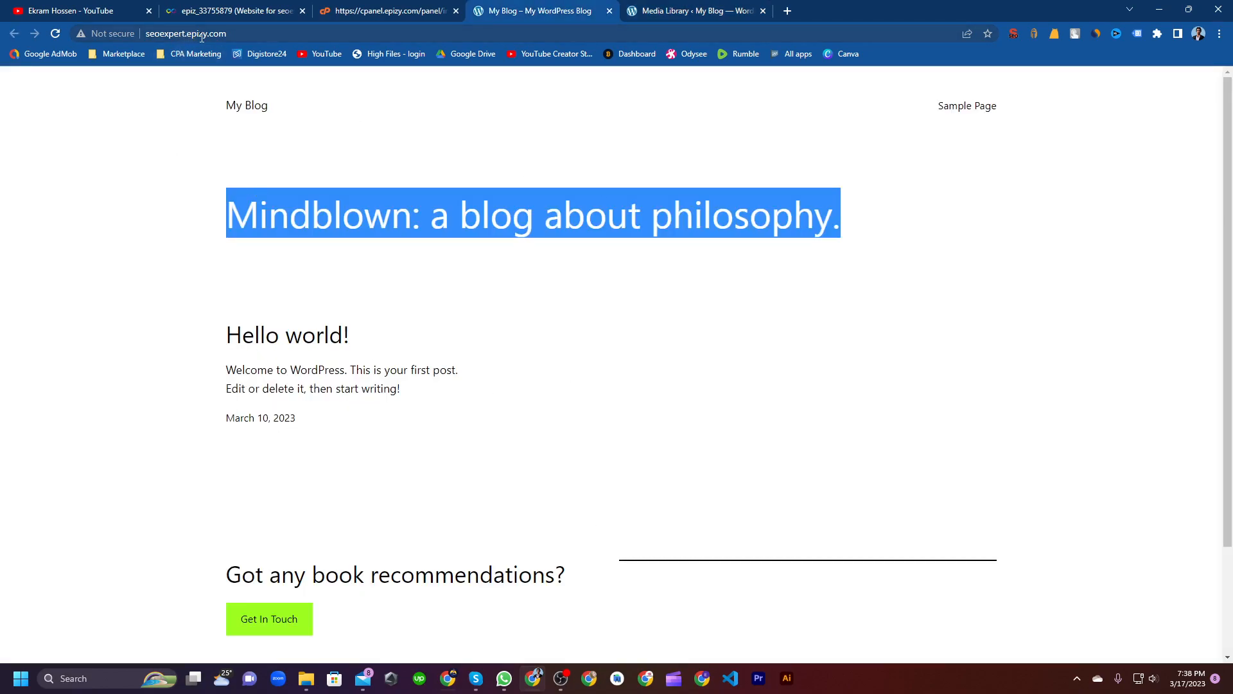
left_click(247, 32)
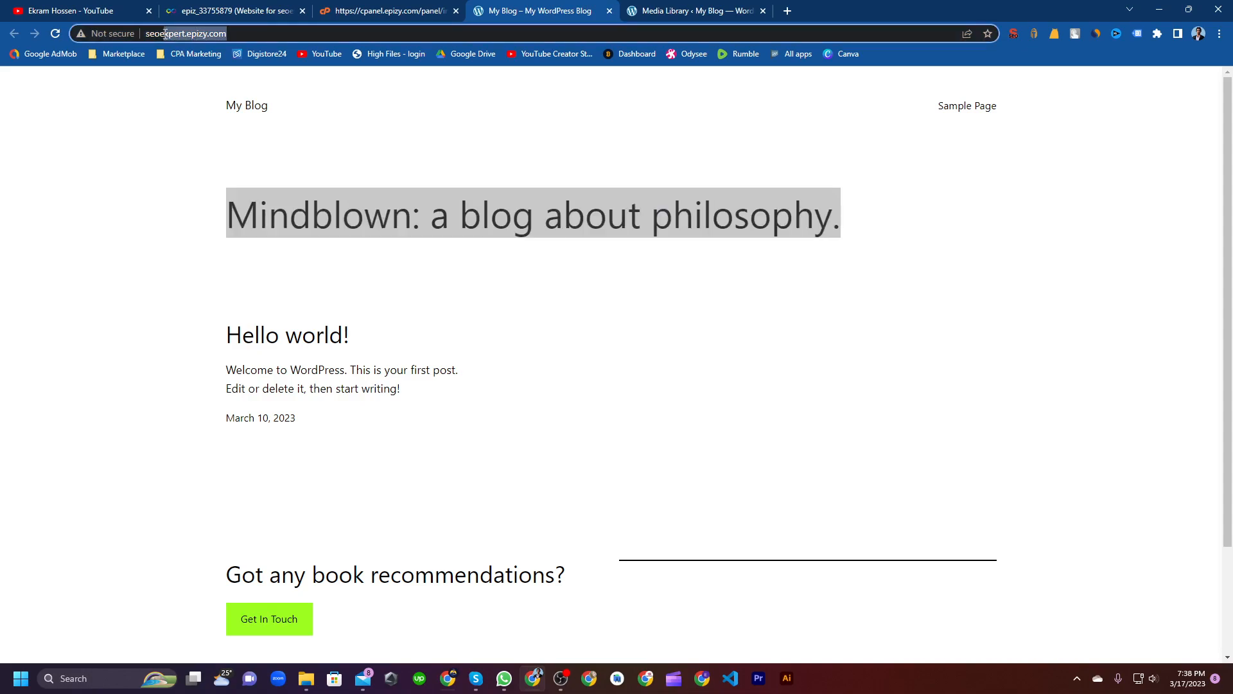
left_click(182, 222)
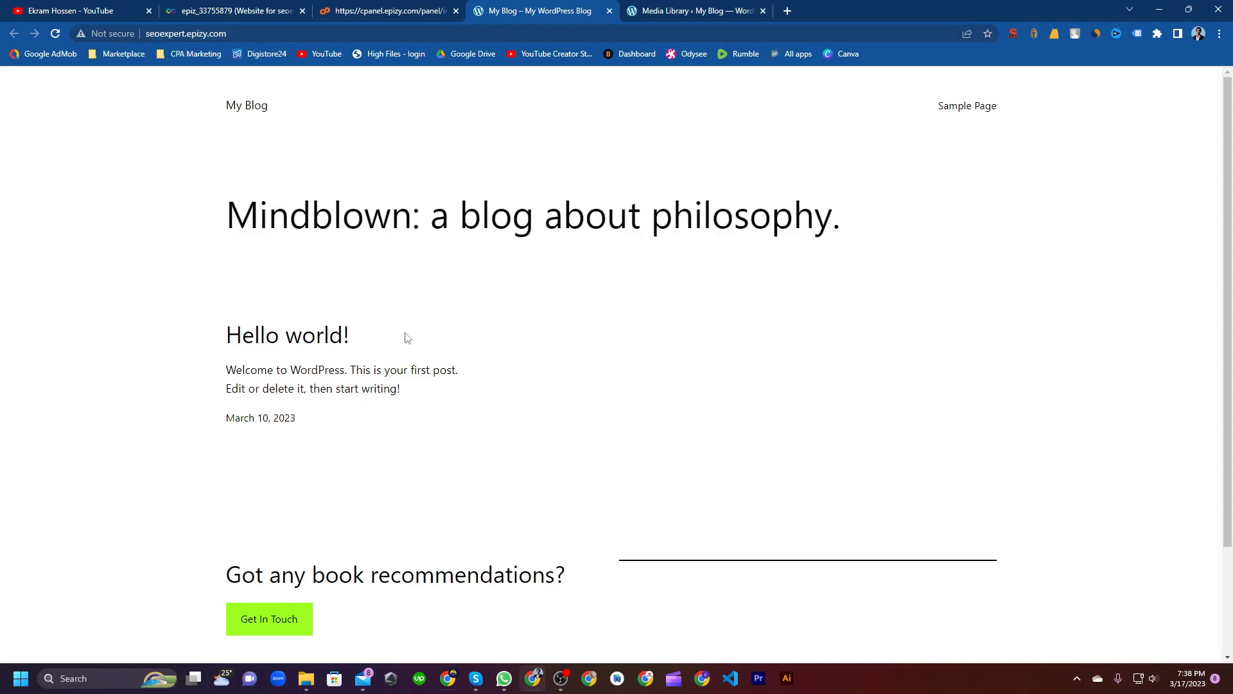
left_click(725, 8)
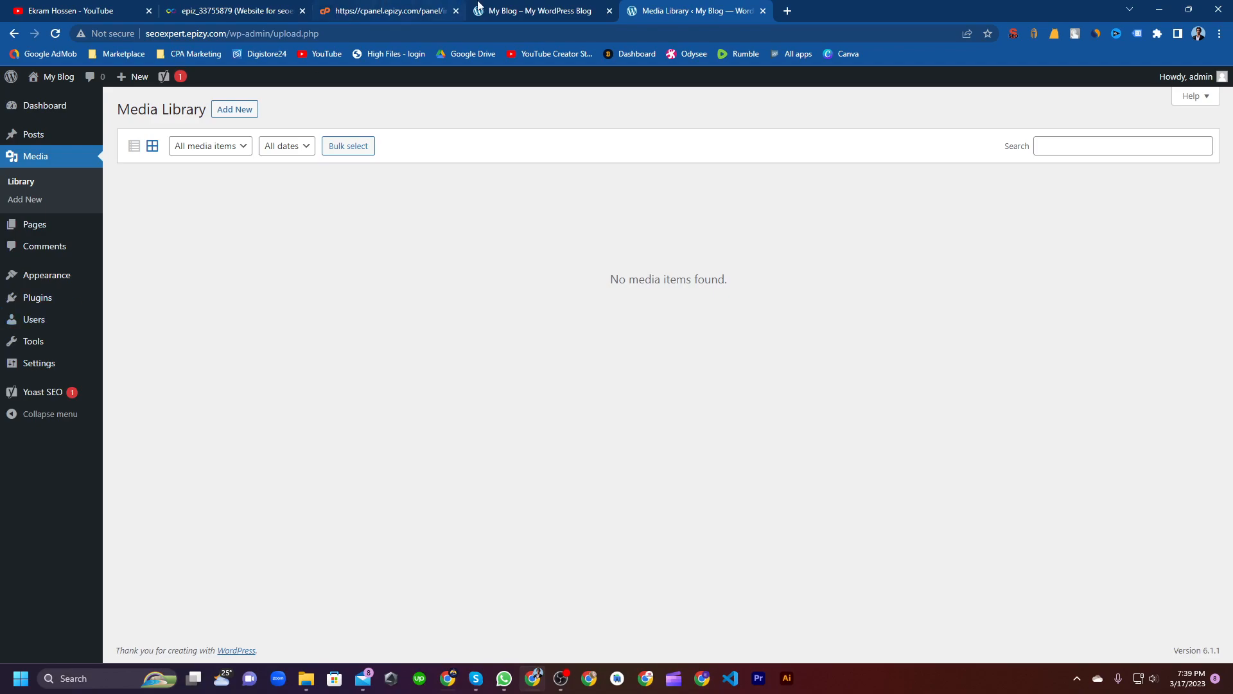
left_click(516, 9)
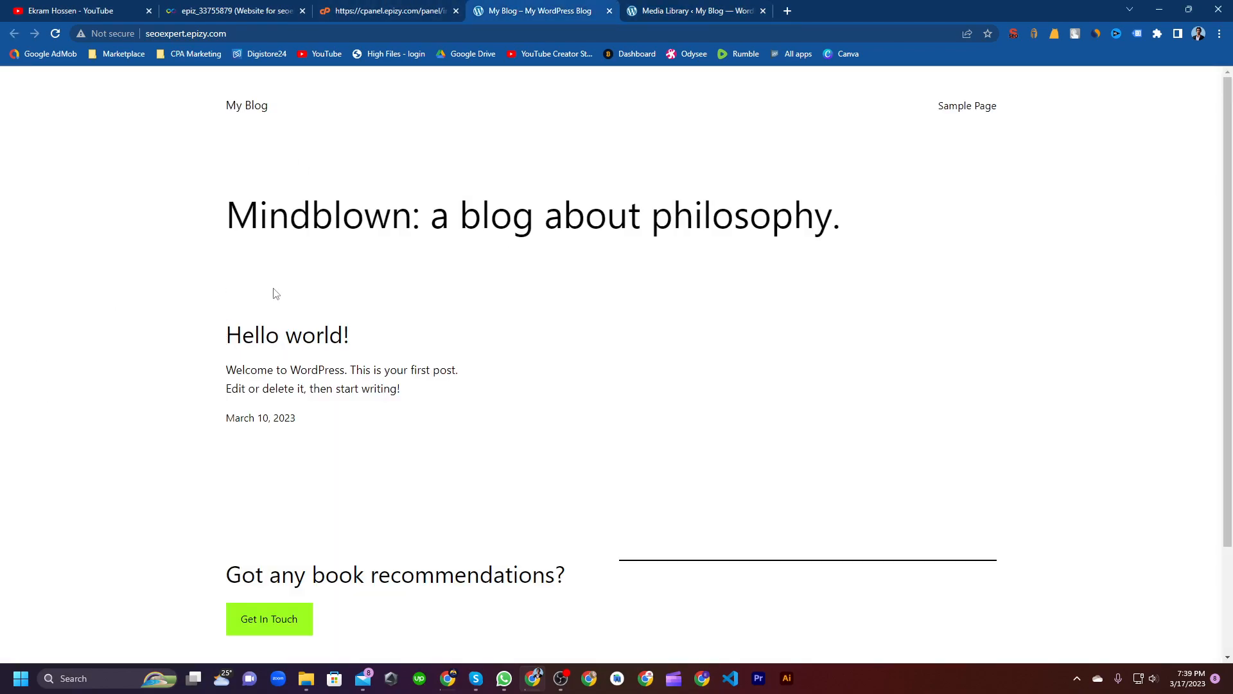
left_click(700, 9)
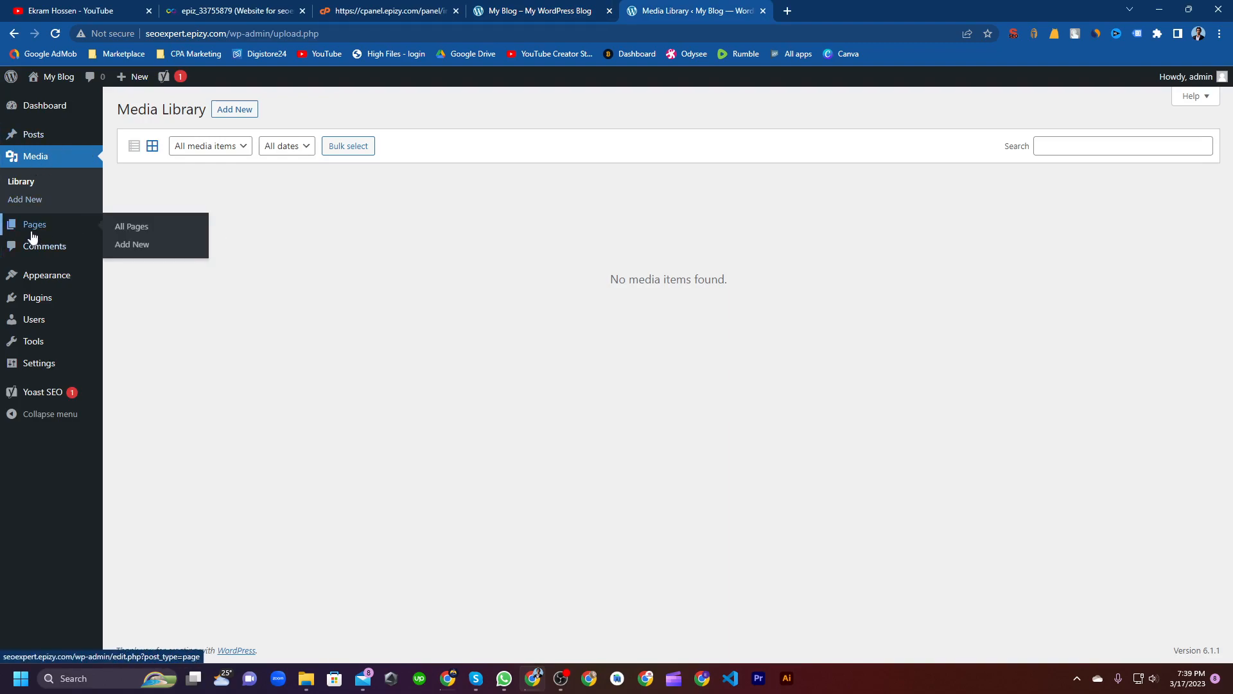
View the Pages and Comments lists in the admin area, checking the live home page down to its footer
left_click(35, 233)
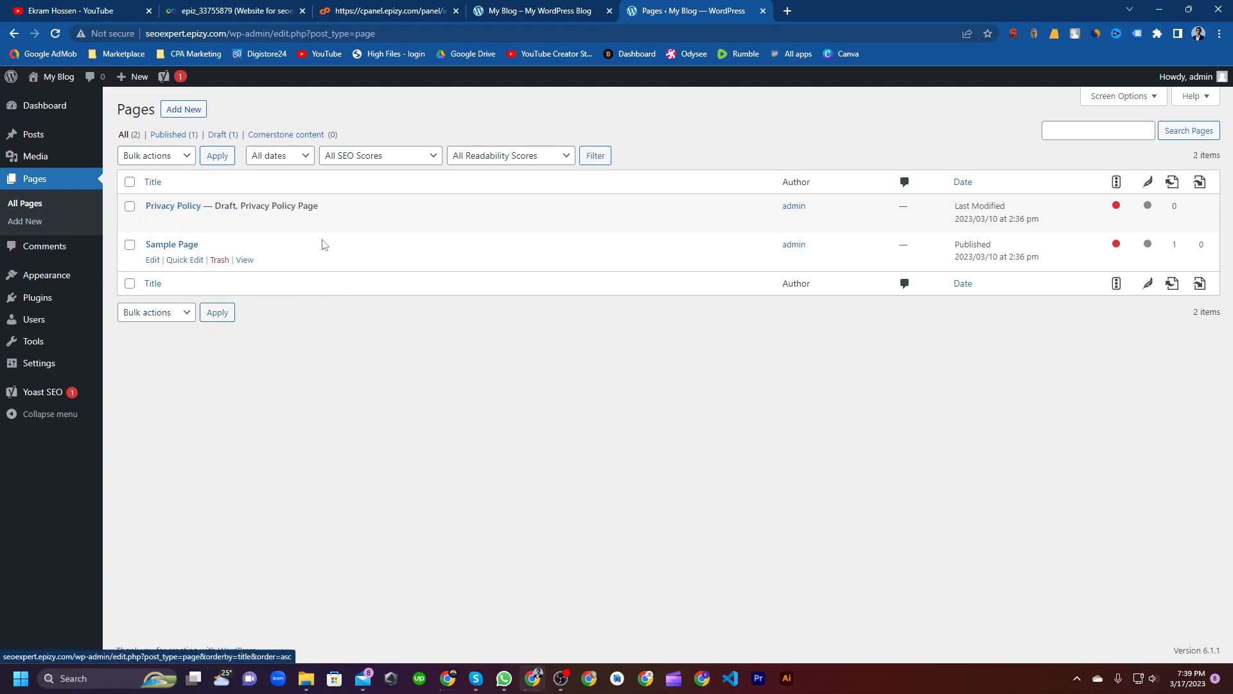
left_click(45, 254)
left_click(533, 11)
scroll(294, 389, "down", 2)
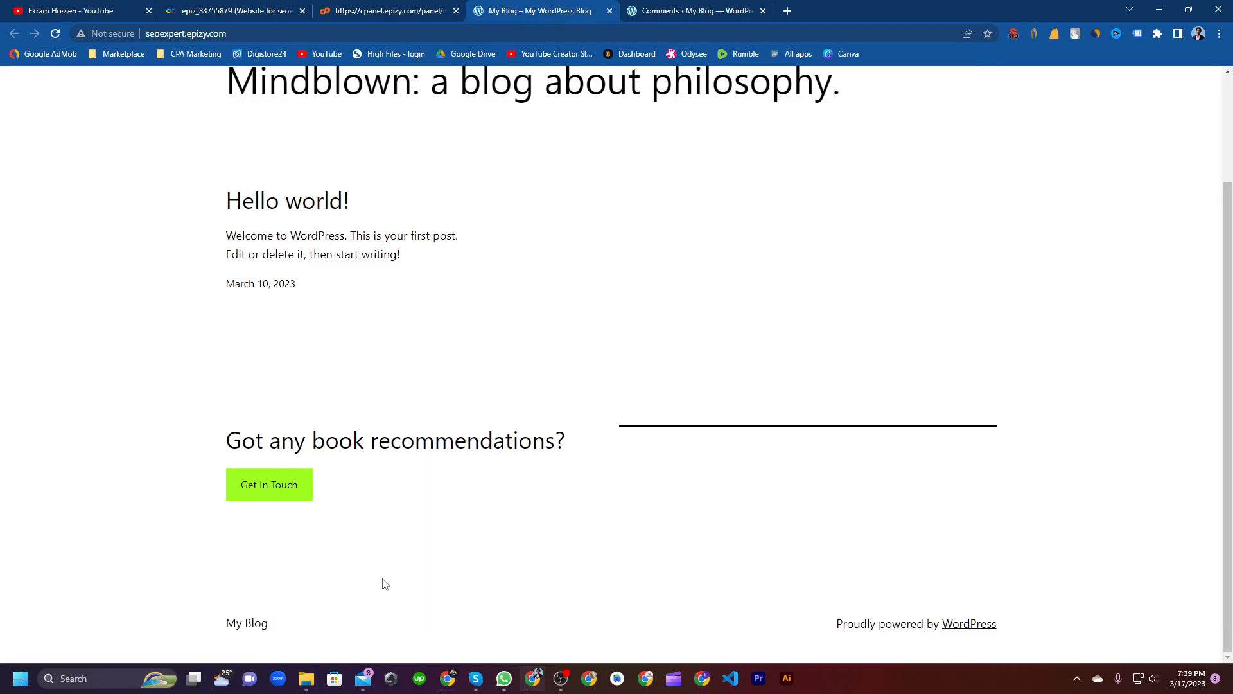
left_click(665, 15)
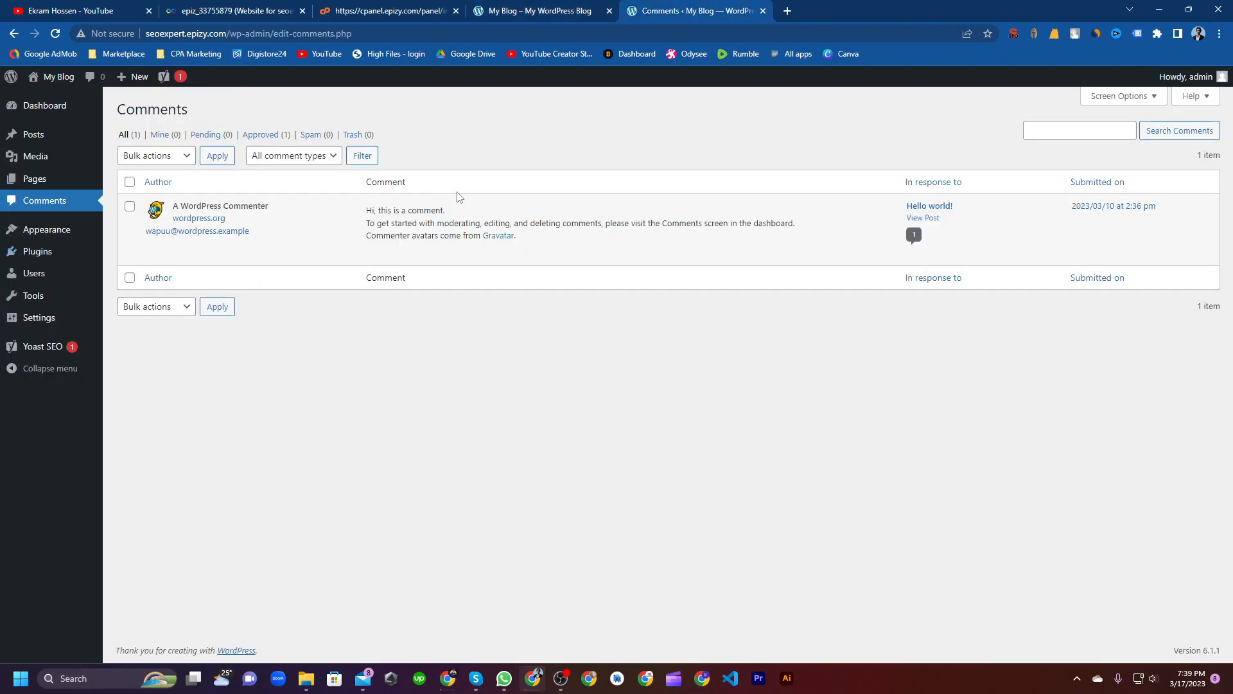
Open the installed themes list and compare the themes with the design of the live home page
left_click(55, 233)
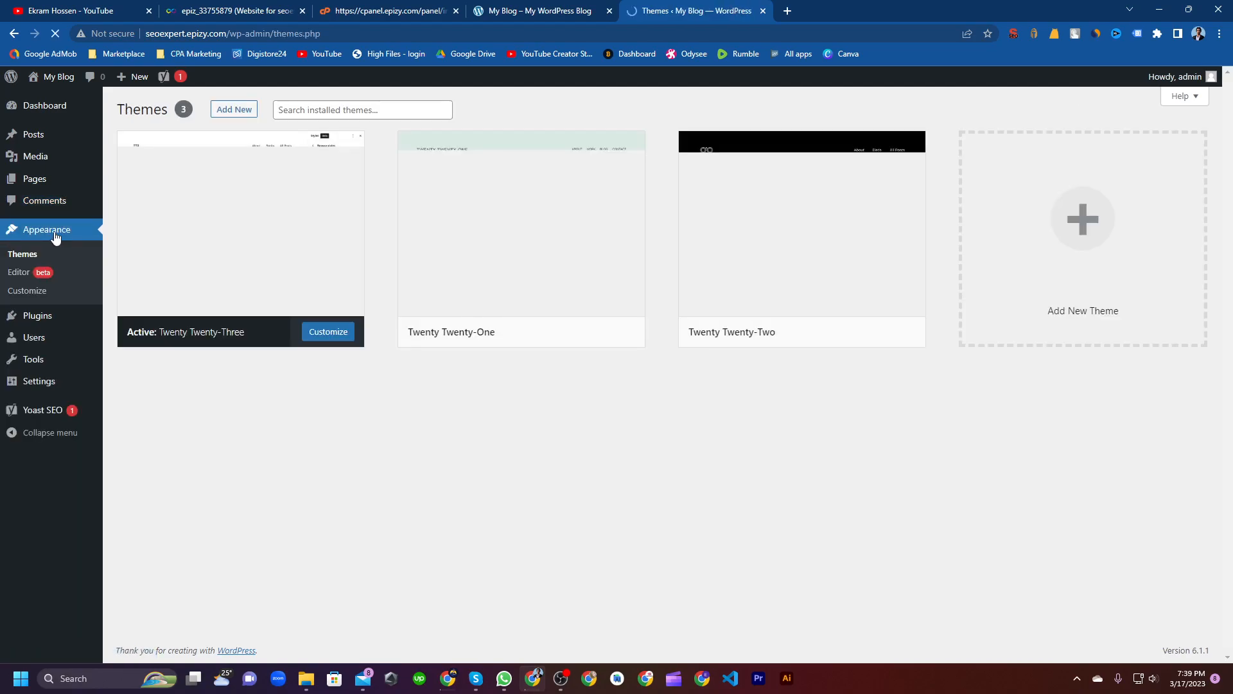
left_click(507, 8)
left_click(661, 8)
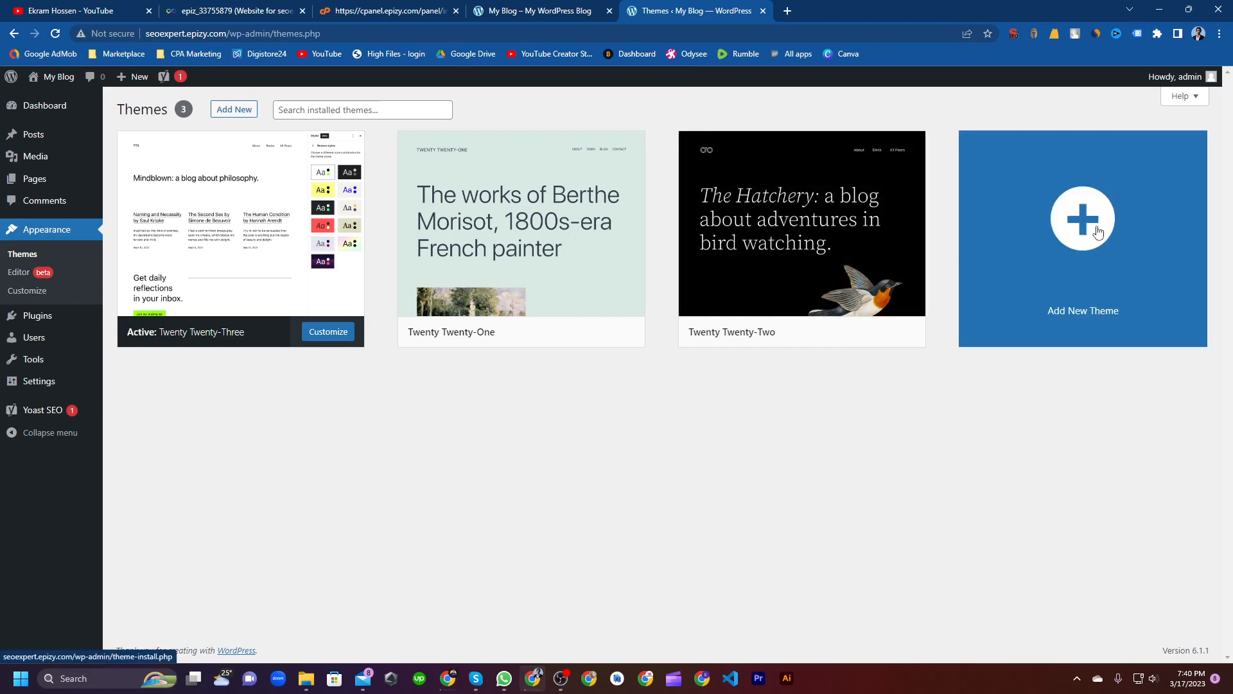
left_click(549, 10)
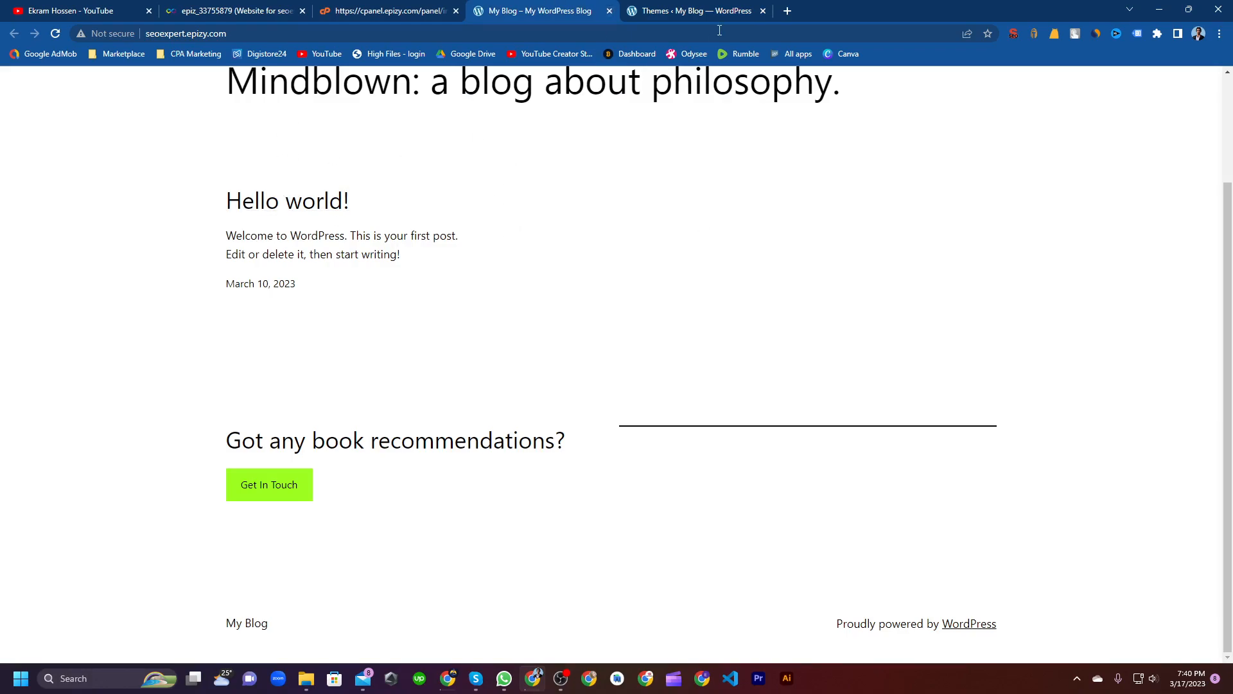
scroll(324, 242, "up", 2)
scroll(324, 241, "down", 2)
scroll(324, 242, "up", 2)
left_click(696, 11)
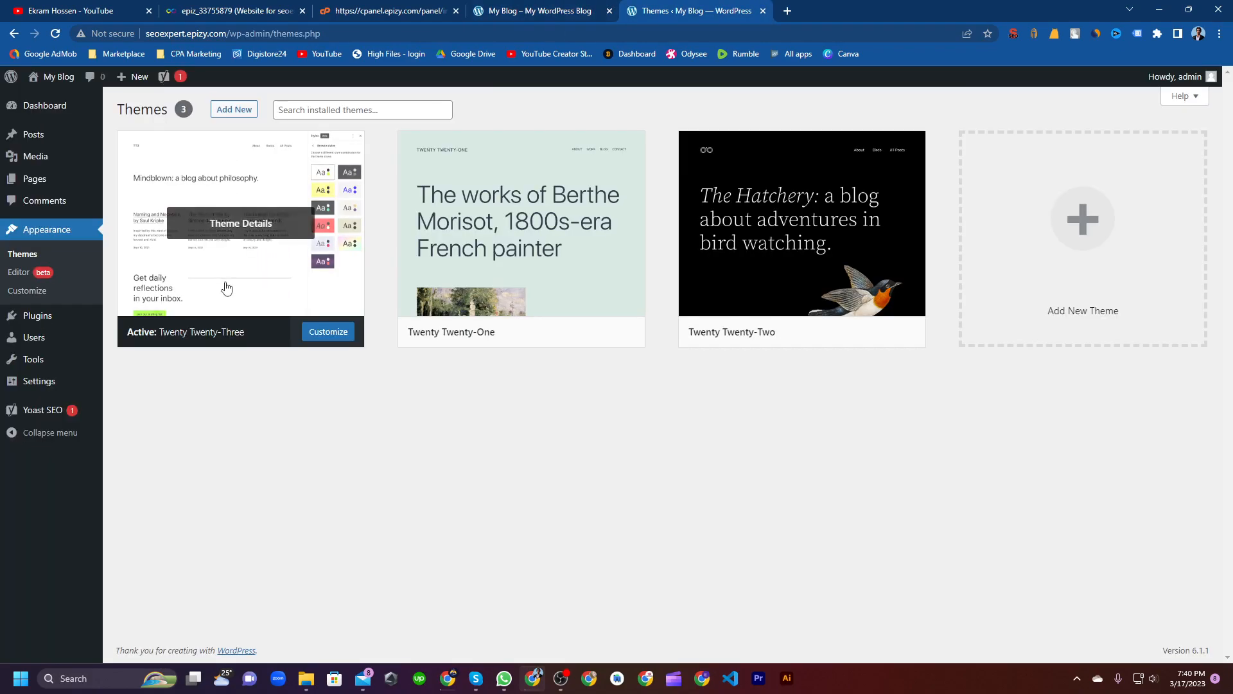
Open the Customizer for the active theme and compare its preview with the live home page
left_click(30, 293)
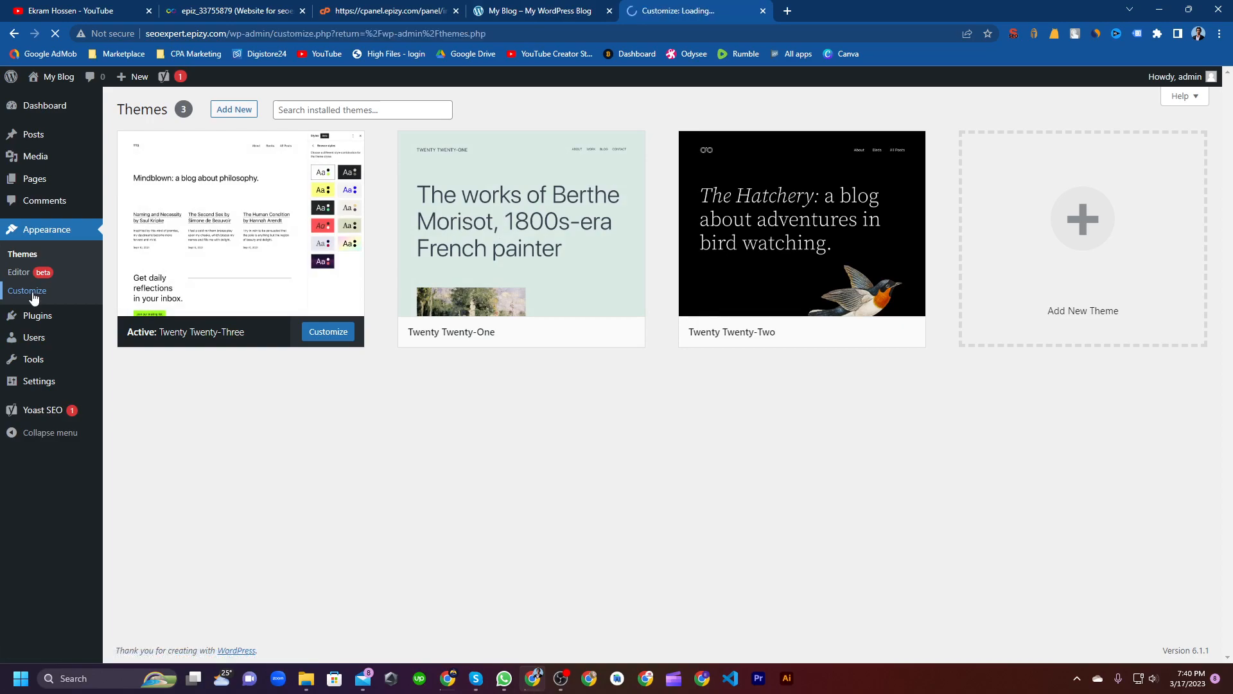
left_click(594, 8)
left_click(653, 4)
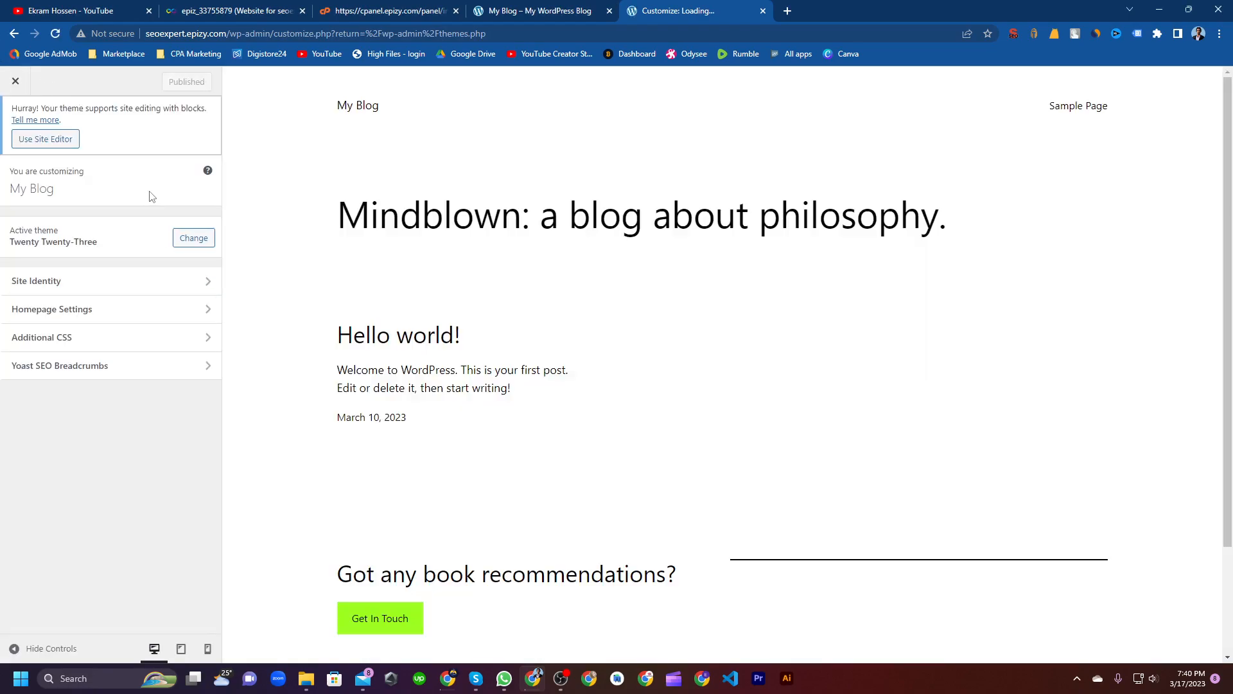
left_click(530, 14)
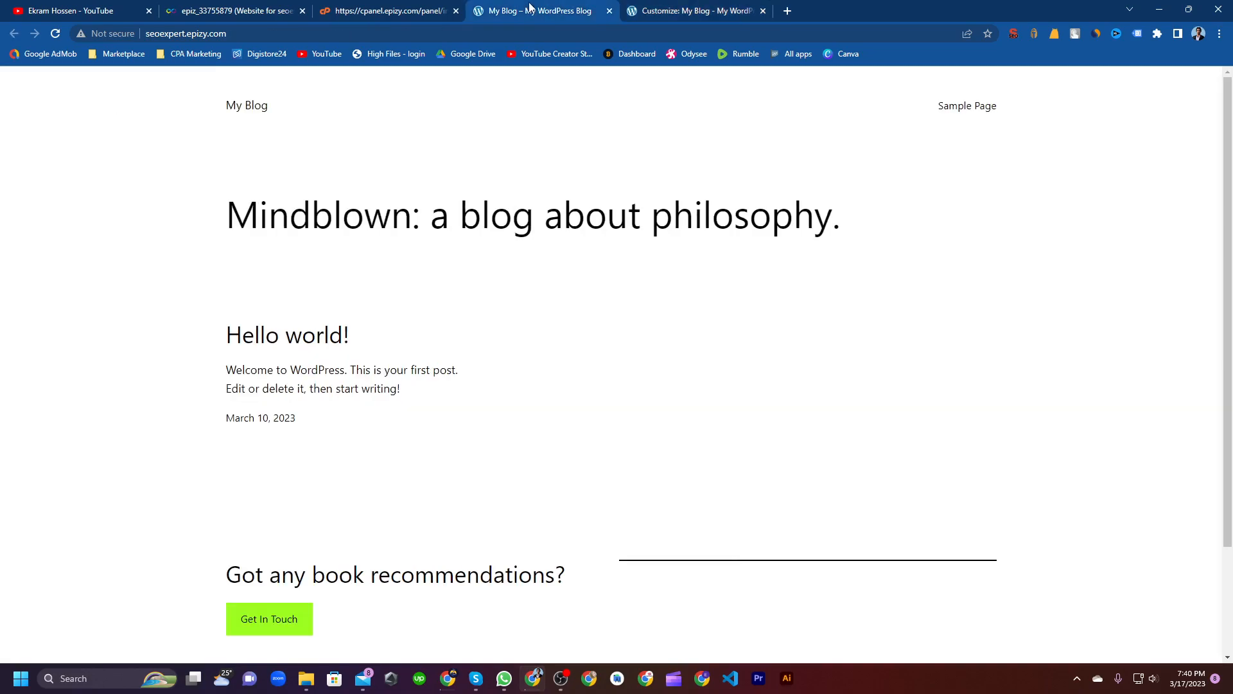
left_click(684, 9)
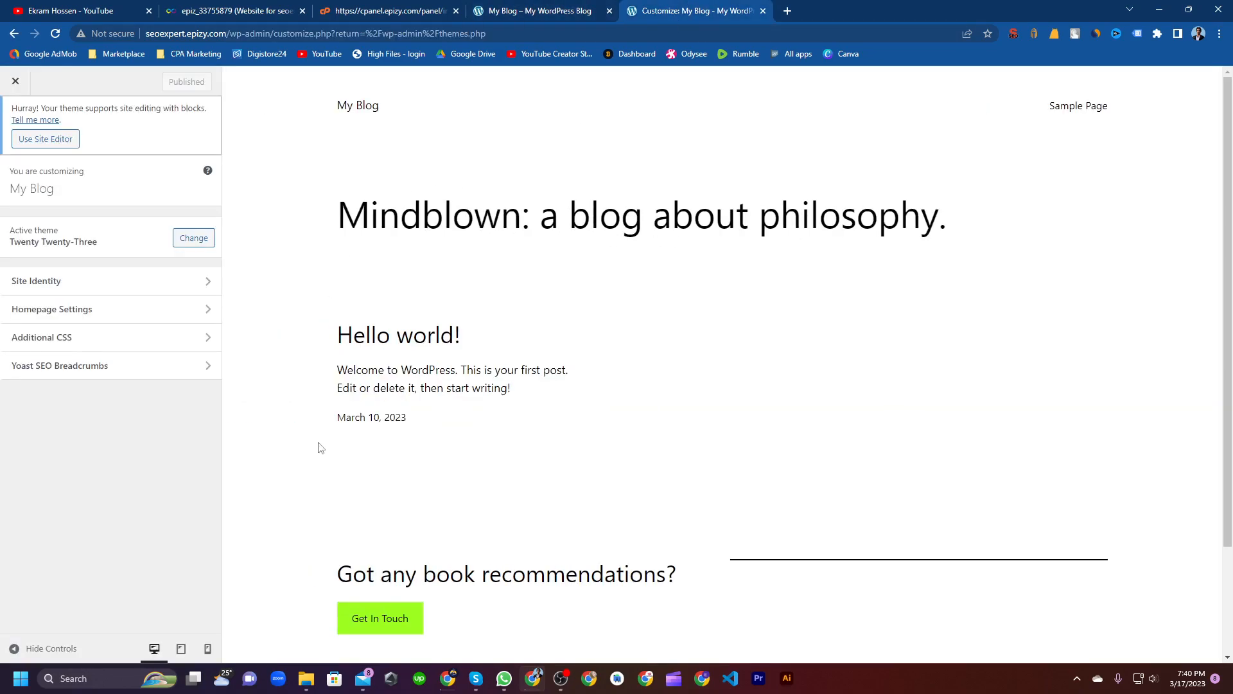
Compare the "Mindblown: a blog about philosophy." heading on the live home page with the same heading in the Customizer preview
left_click(559, 9)
left_click_drag(227, 214, 713, 247)
left_click(728, 259)
left_click_drag(460, 216, 451, 215)
double_click(334, 215)
left_click_drag(585, 171, 614, 178)
left_click_drag(673, 206, 693, 209)
left_click(829, 190)
left_click_drag(875, 212, 203, 226)
left_click(684, 11)
left_click_drag(380, 213, 969, 226)
left_click(578, 375)
Review the Site Title and Tagline in the Customizer's Site Identity settings against the title in the preview
left_click(45, 293)
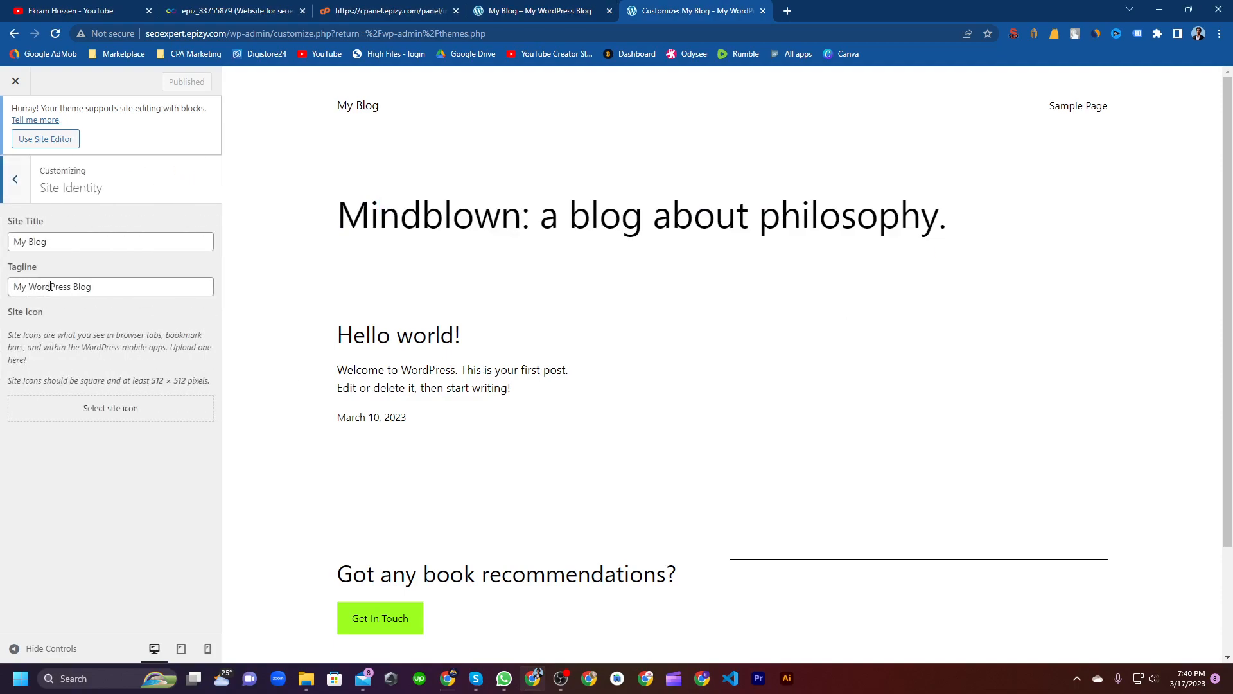
left_click(63, 241)
left_click(110, 287)
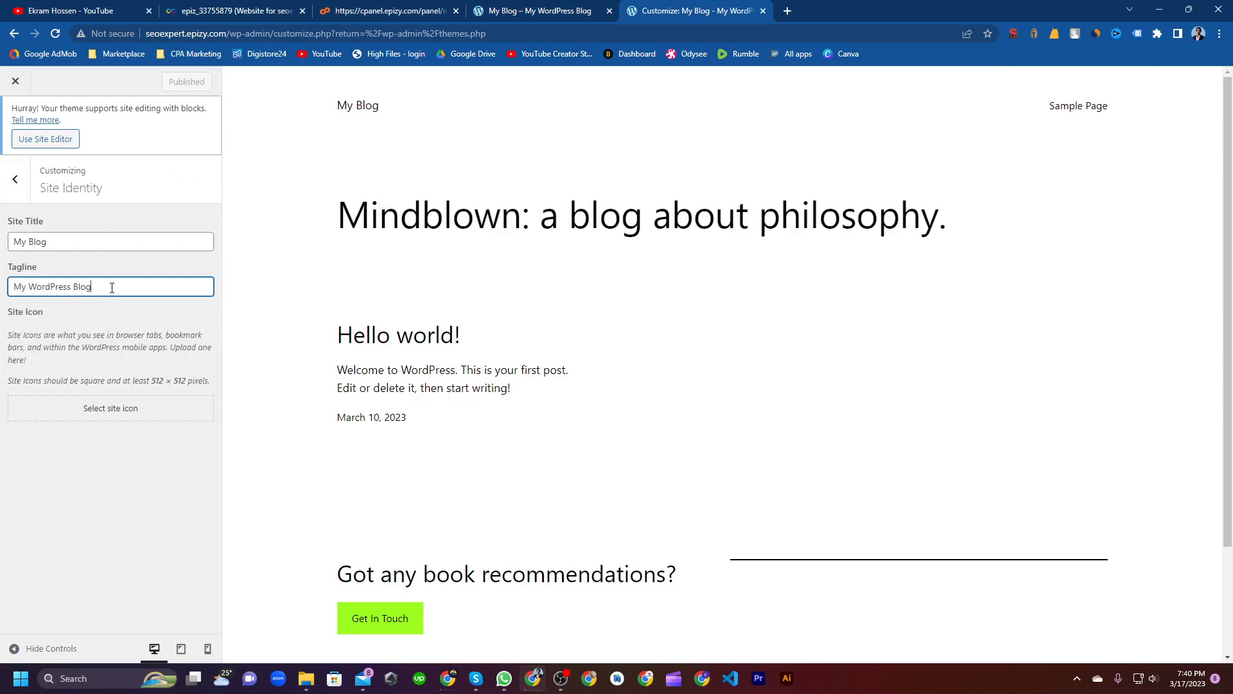
left_click_drag(333, 111, 383, 112)
left_click(76, 242)
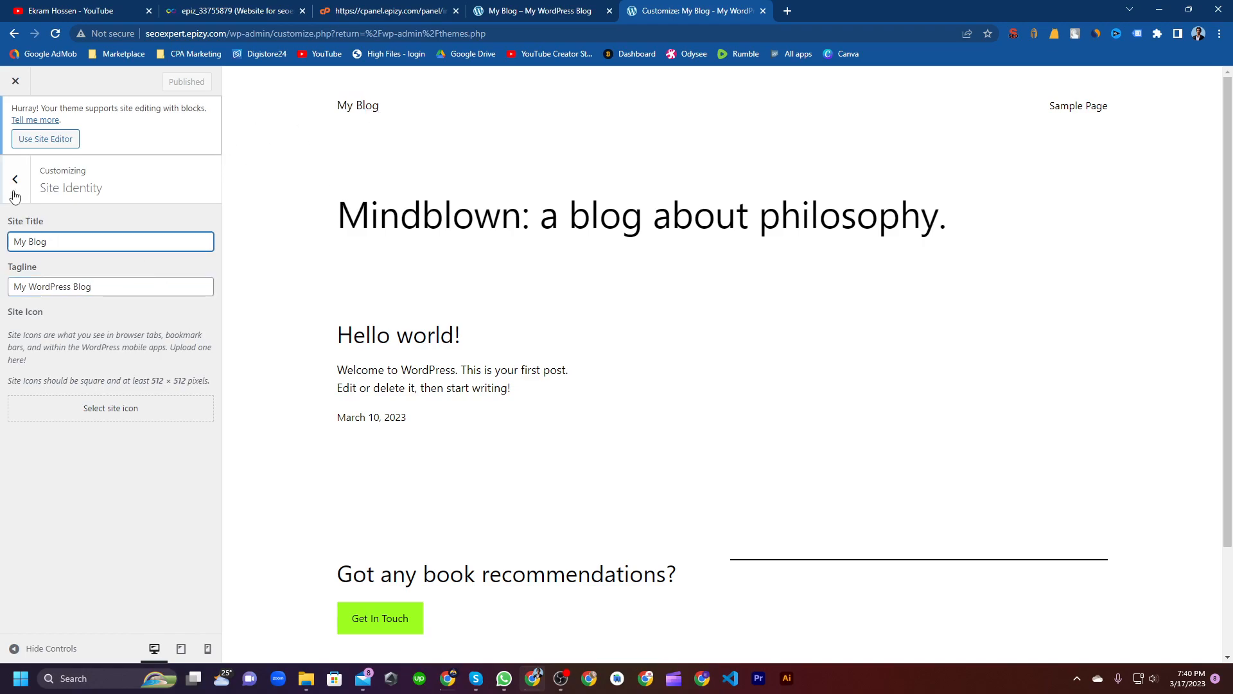
left_click(11, 181)
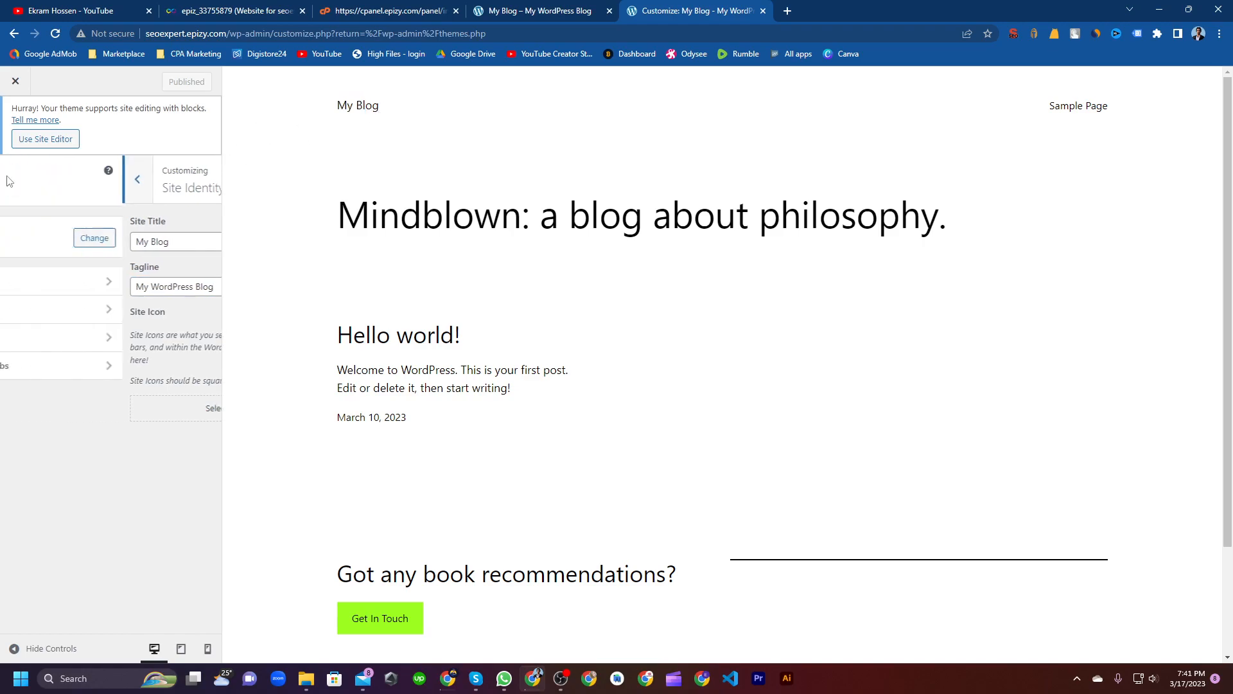
View the Customizer's Homepage Settings, and close the Customizer to return to the themes list
left_click(75, 312)
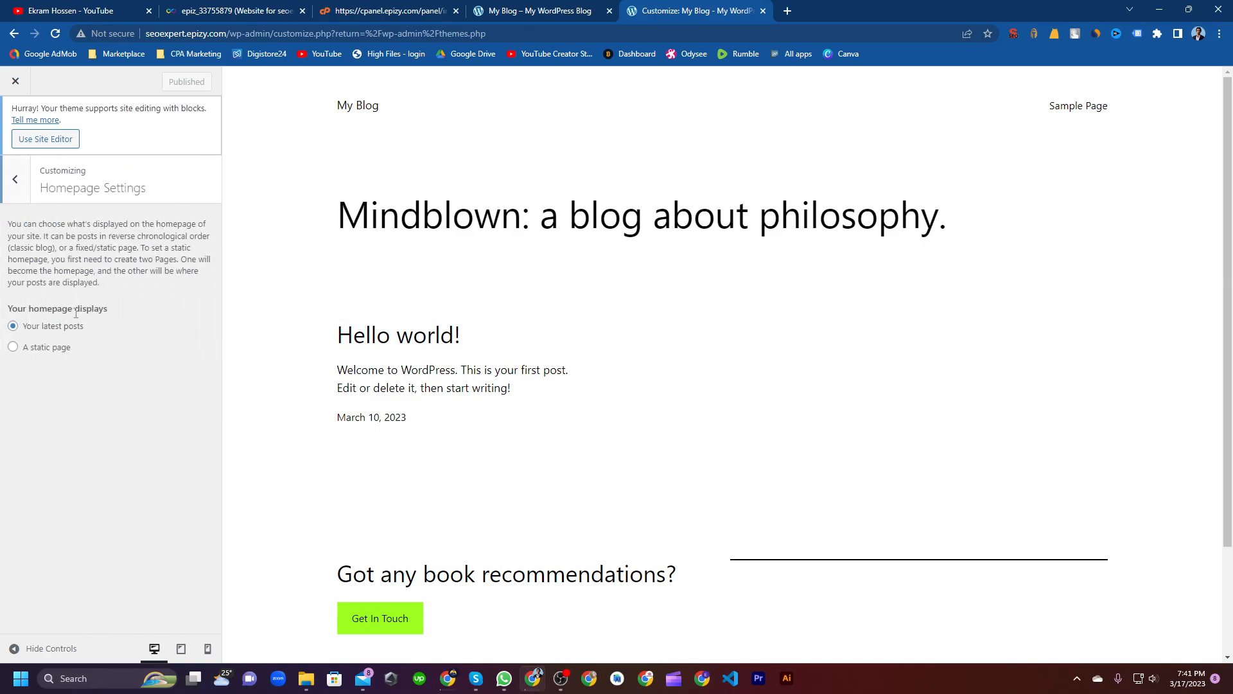
left_click(20, 182)
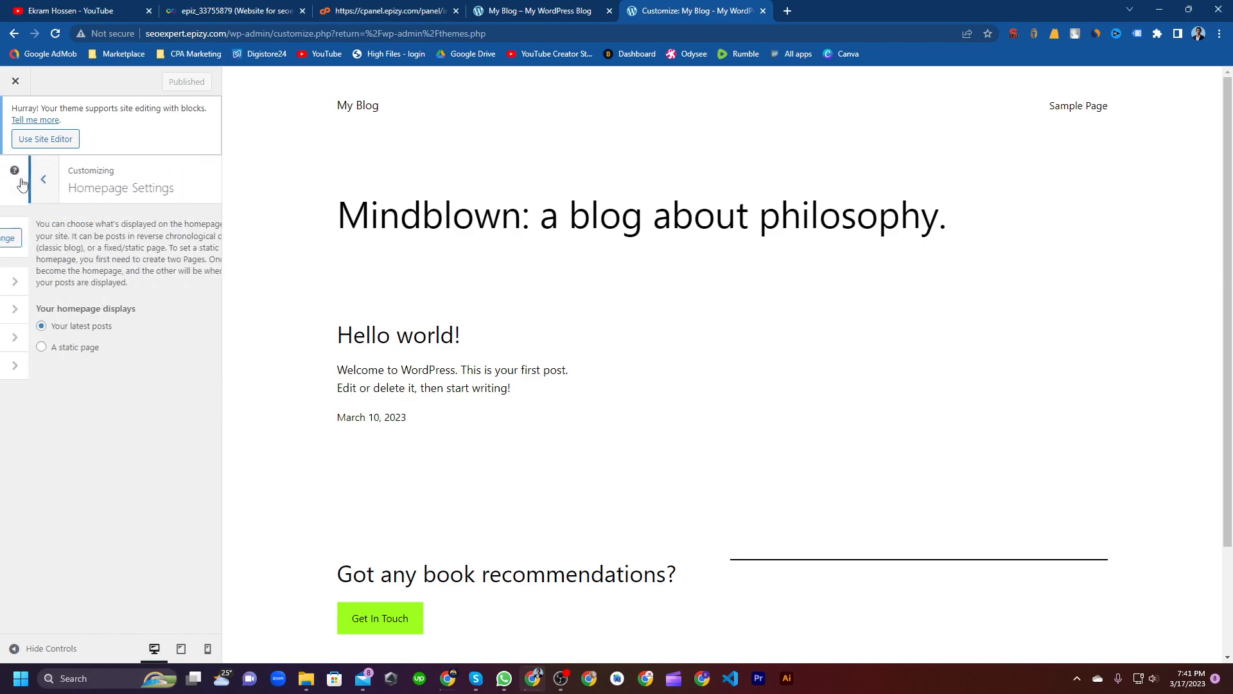
left_click(16, 82)
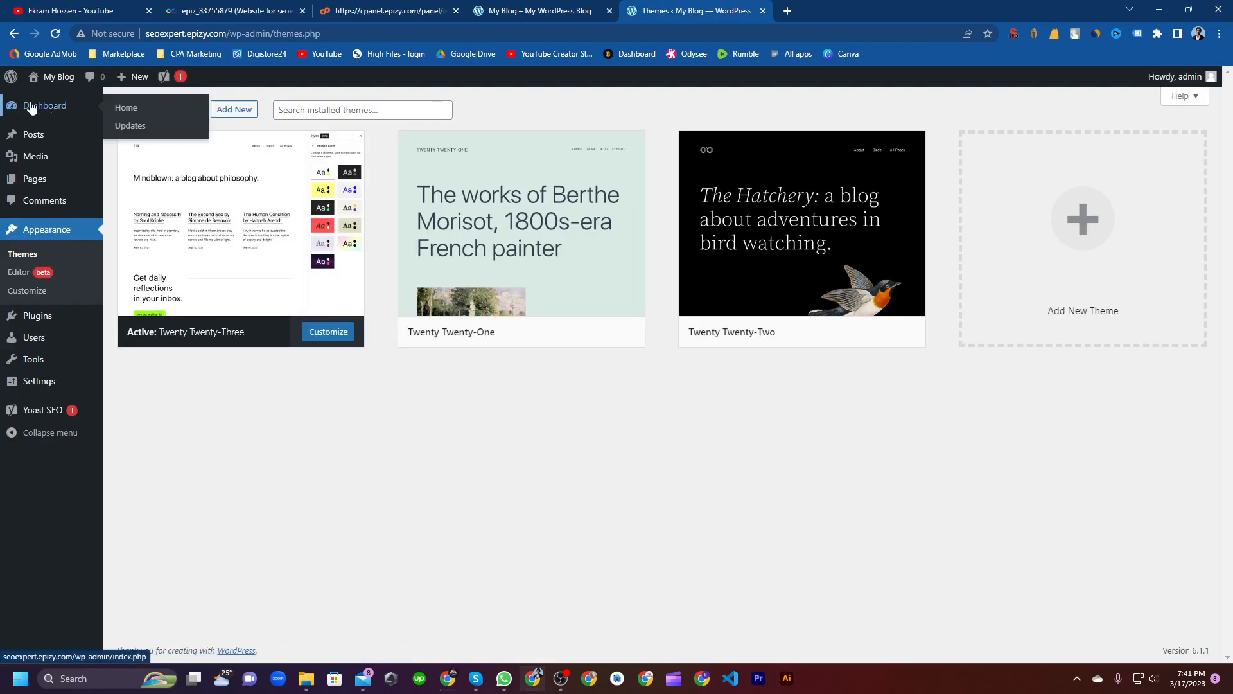
Review the installed plugins list and glance at the live home page
left_click(41, 316)
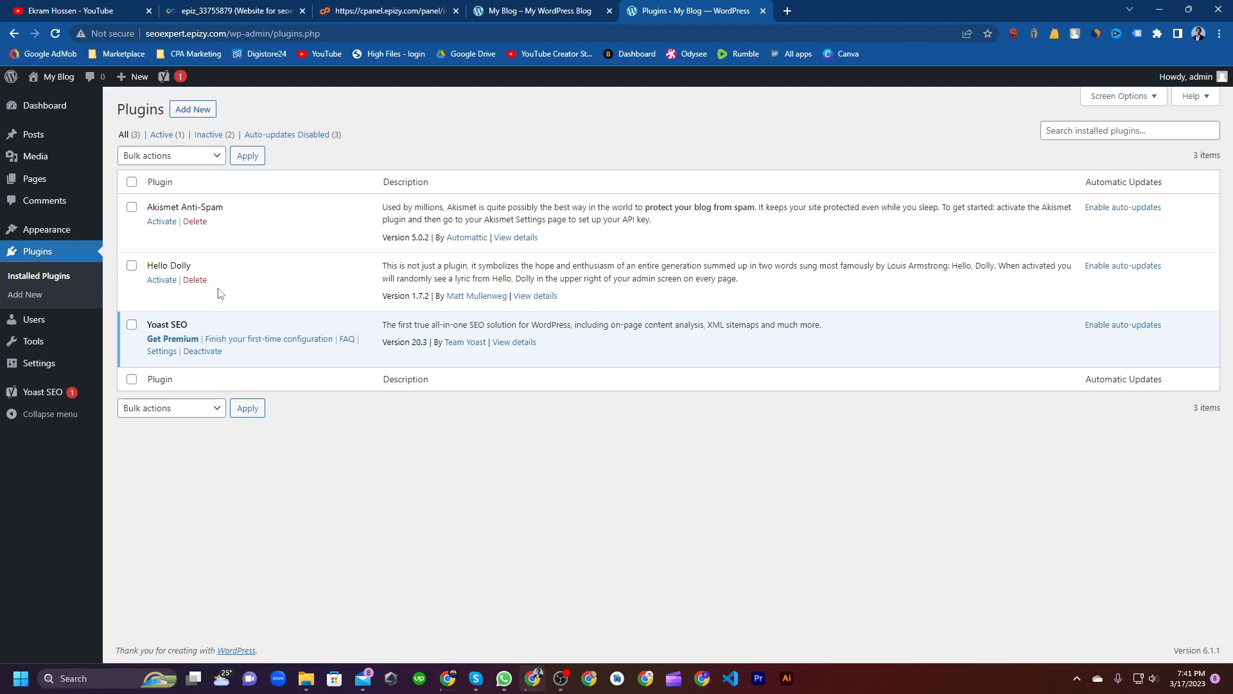
left_click(547, 11)
left_click(651, 7)
Open the Users list and look through the options under Tools, Settings and Yoast SEO
left_click(34, 321)
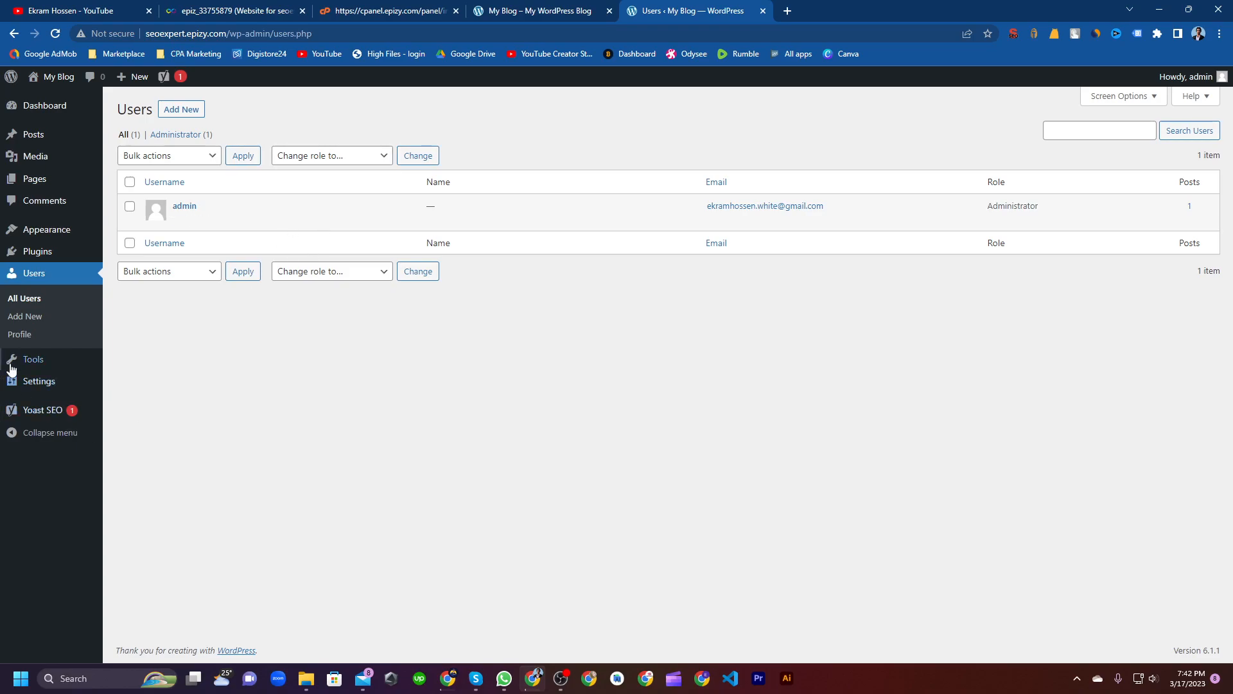
mouse_move(26, 365)
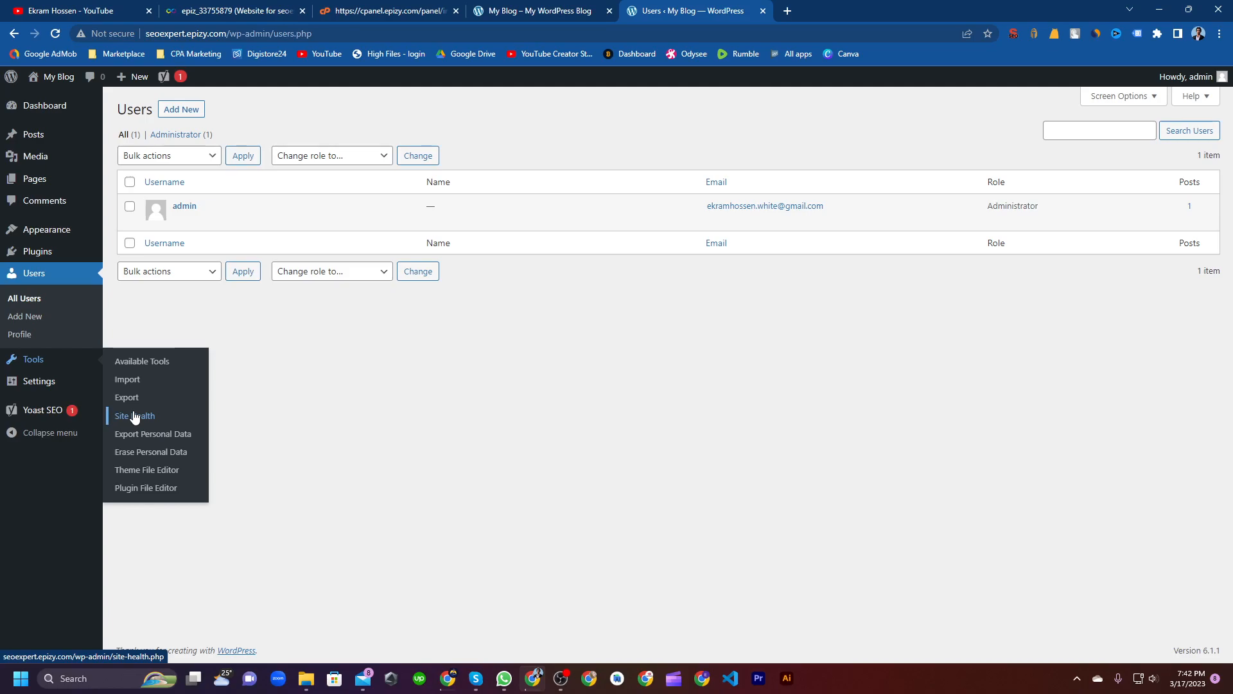
mouse_move(38, 386)
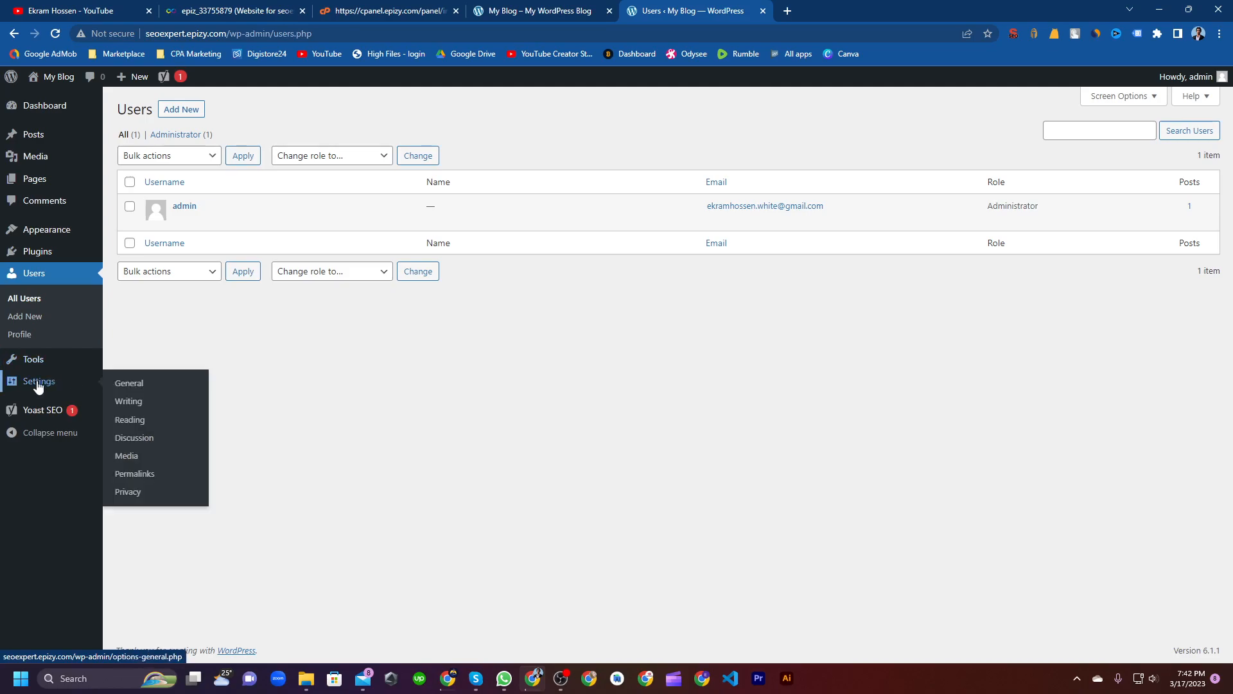
left_click(134, 401)
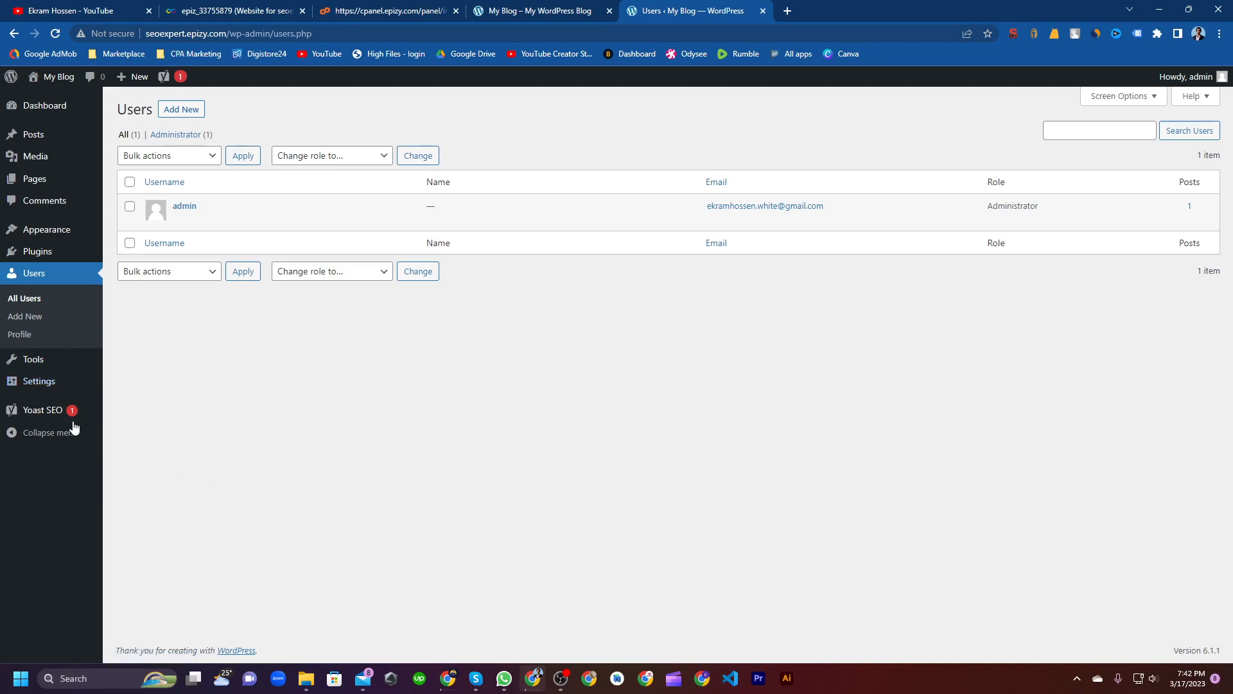
mouse_move(54, 411)
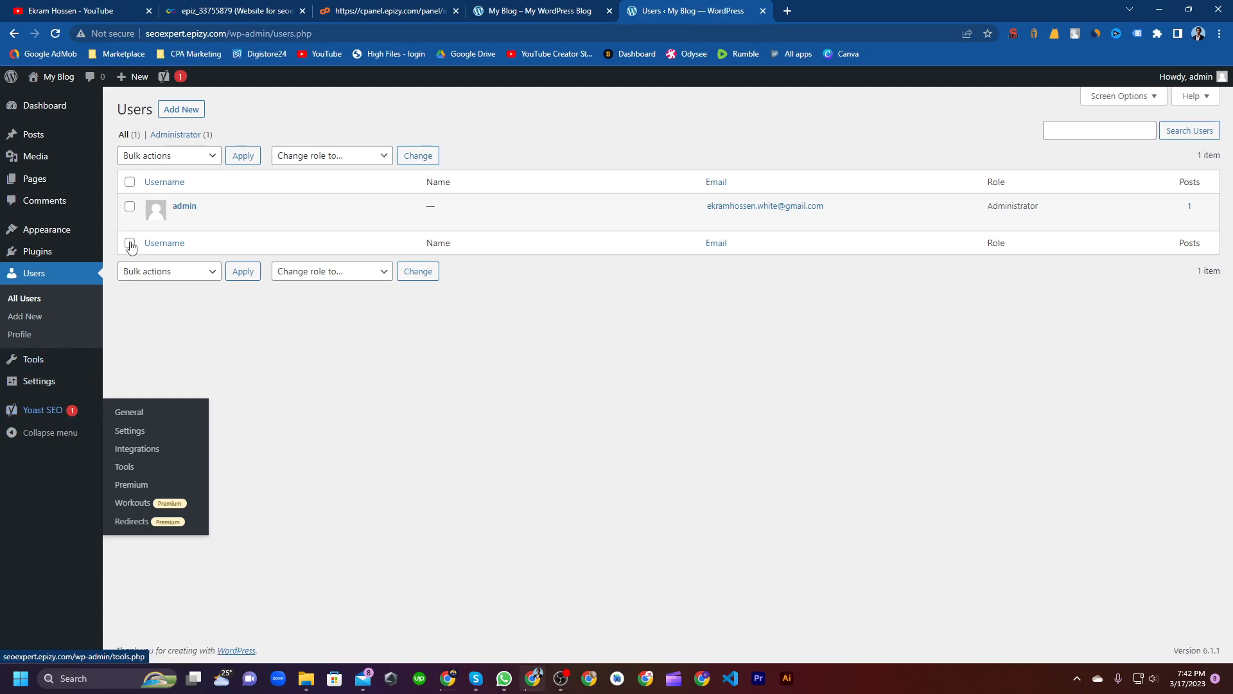
mouse_move(82, 114)
left_click(96, 313)
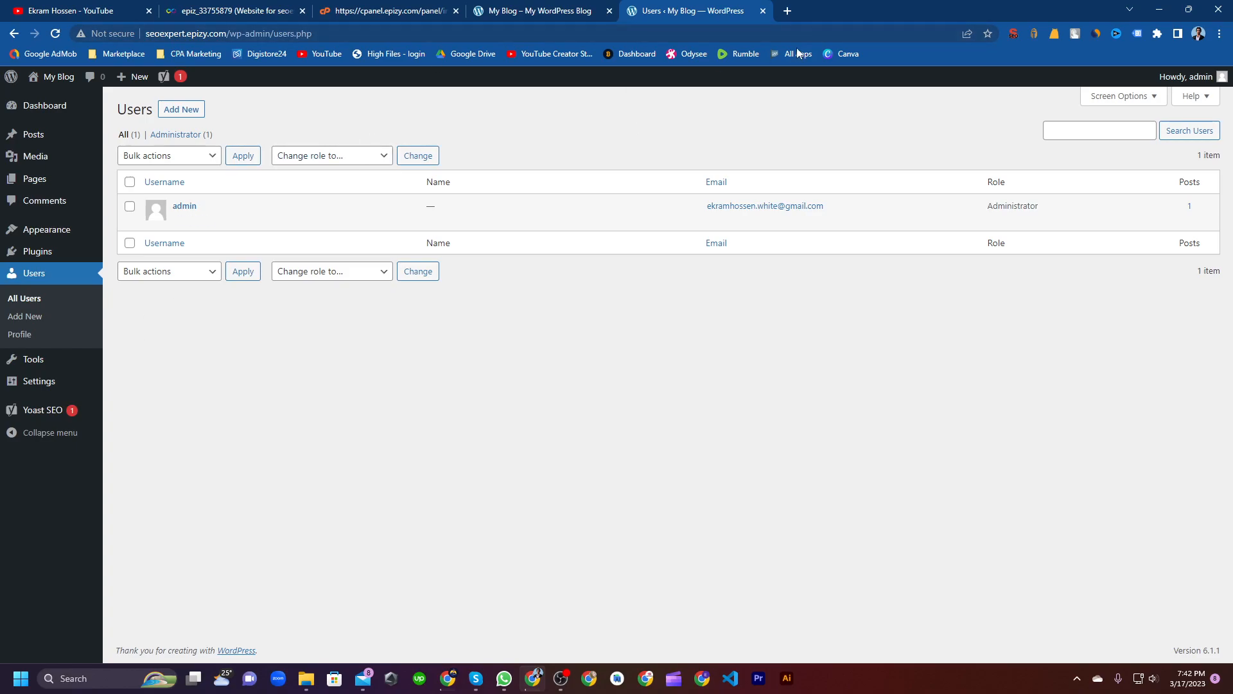
Recheck the live home page and the domain in its web address
left_click(541, 11)
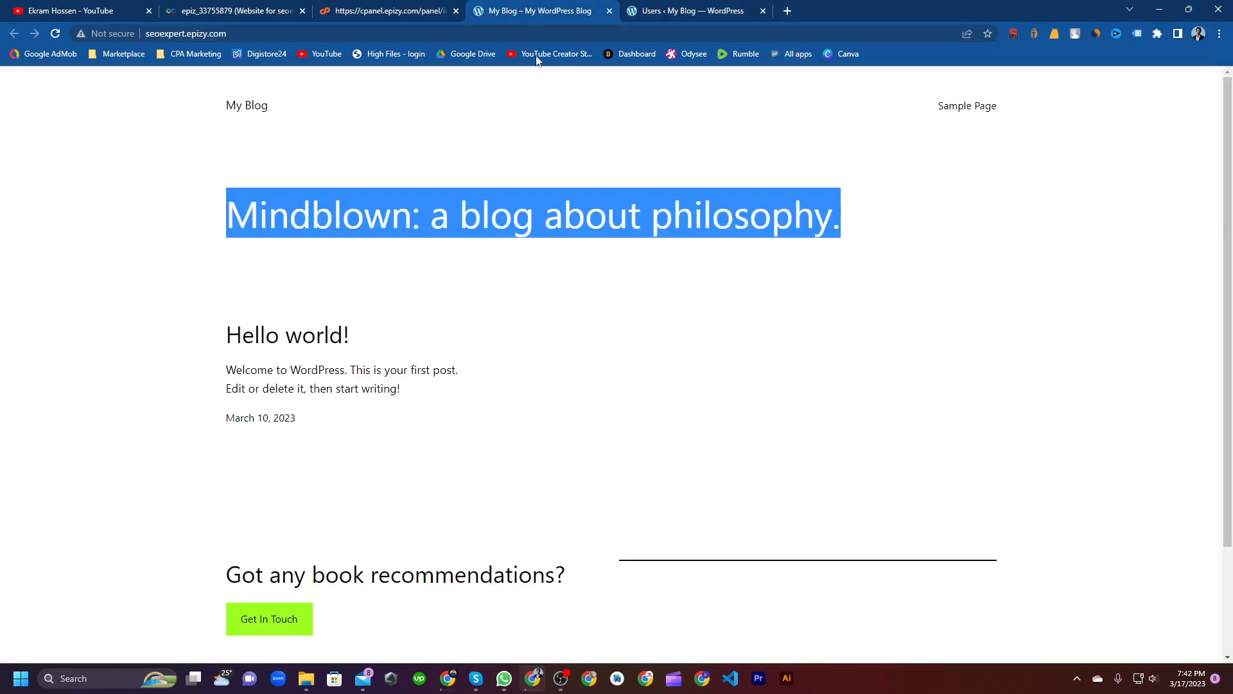
left_click(169, 95)
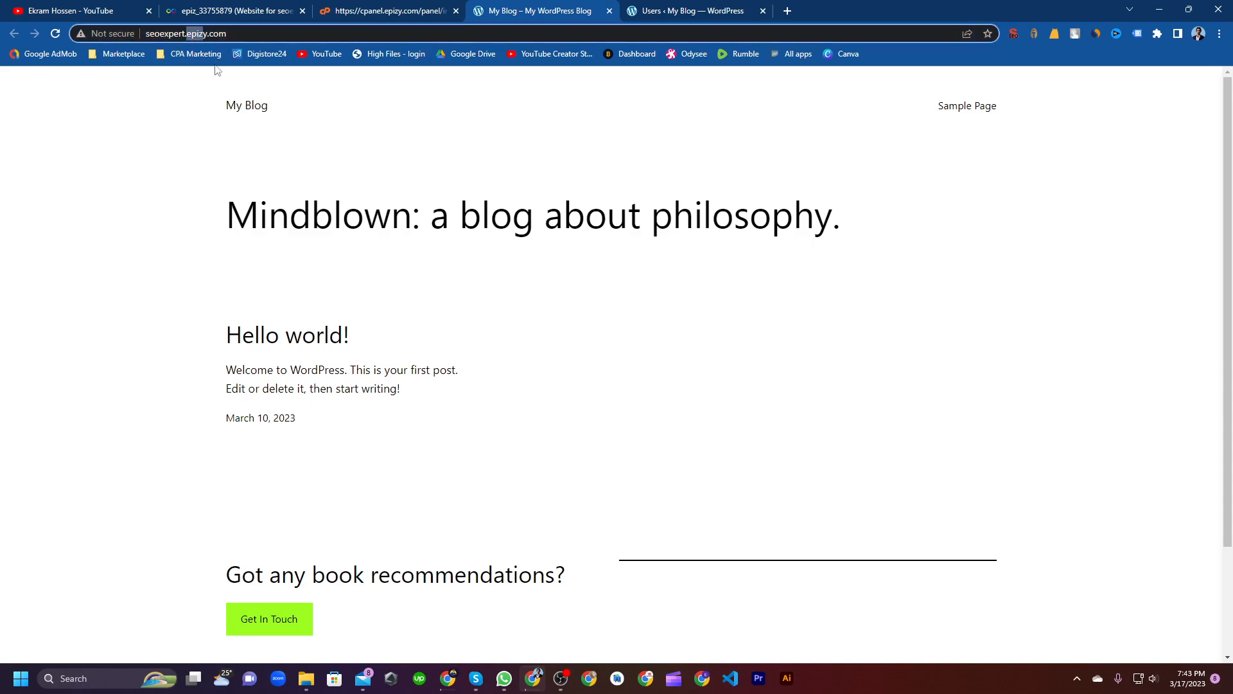
View the Posts list in the admin area and return to the main Dashboard
left_click(660, 11)
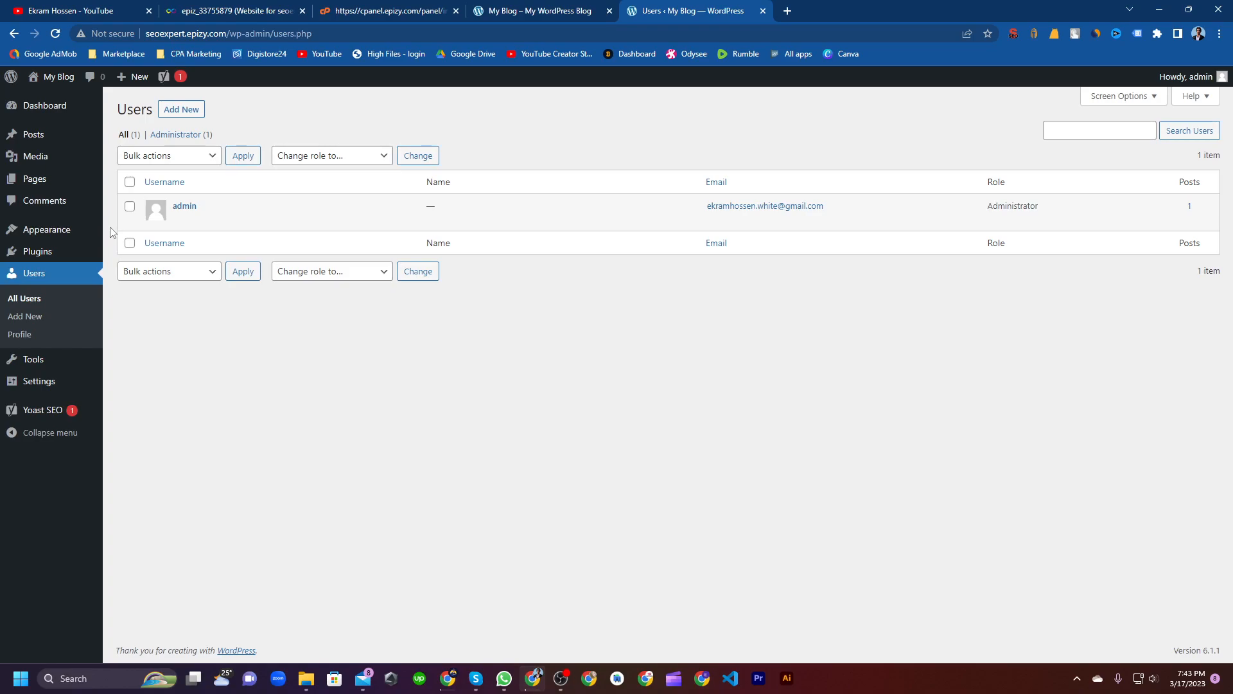
left_click(37, 139)
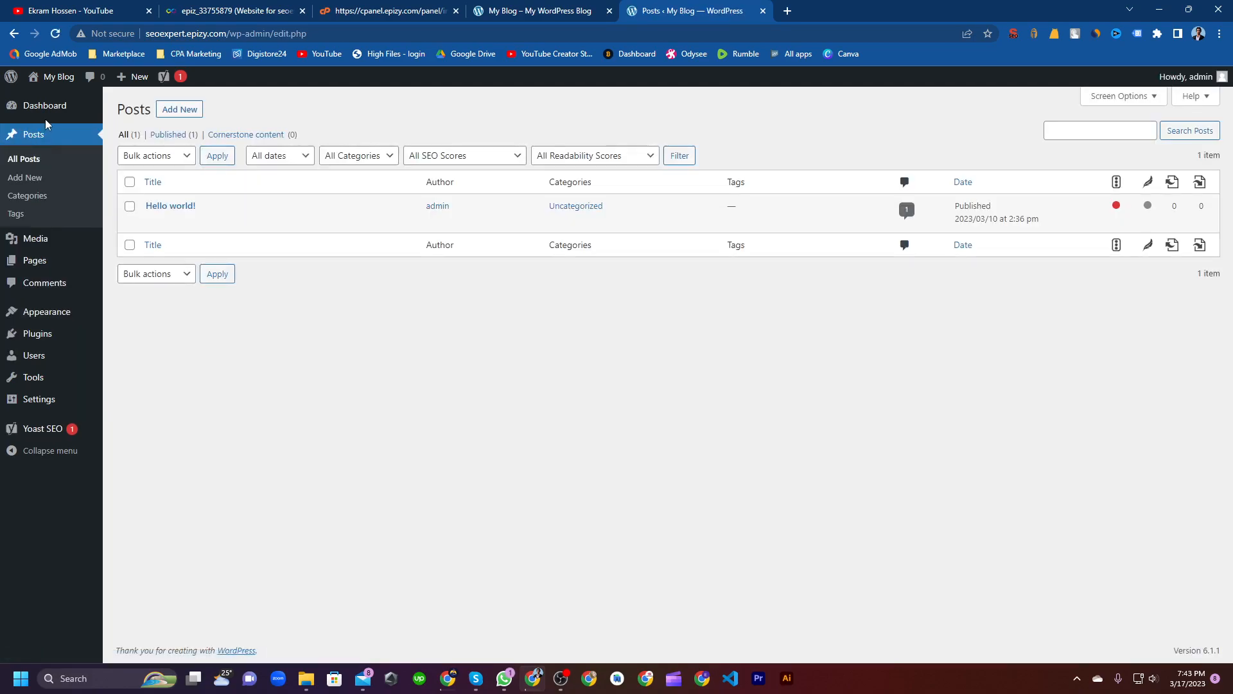
left_click(48, 109)
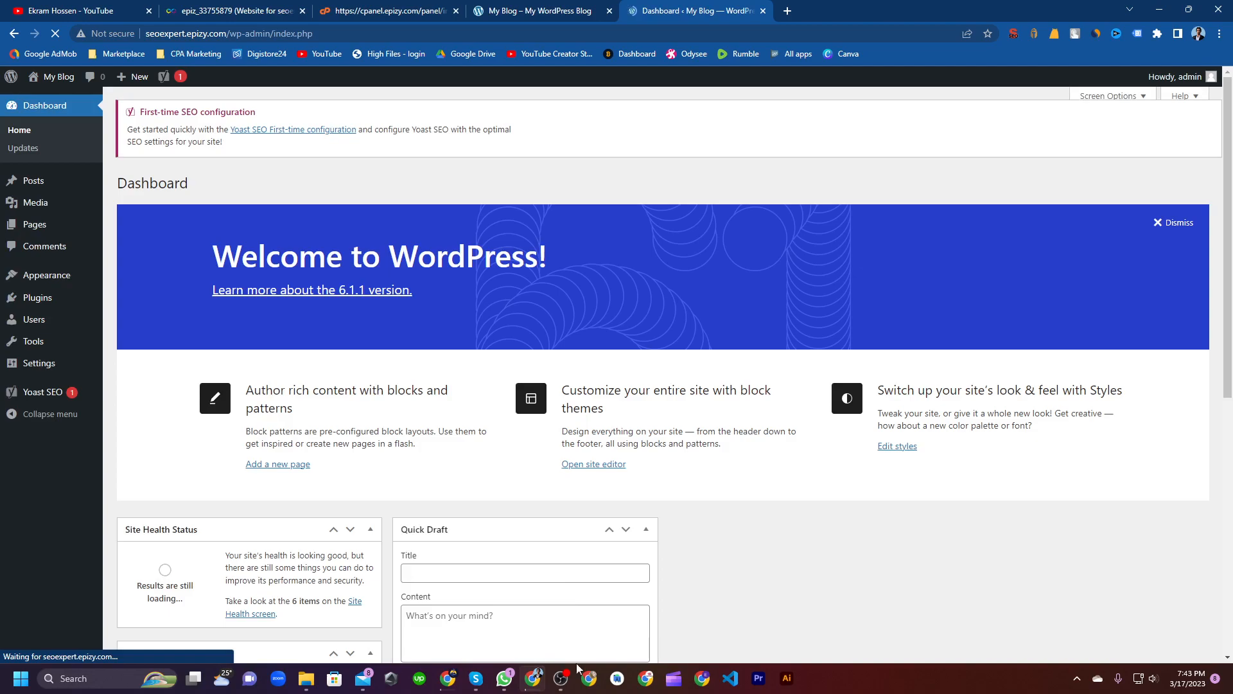